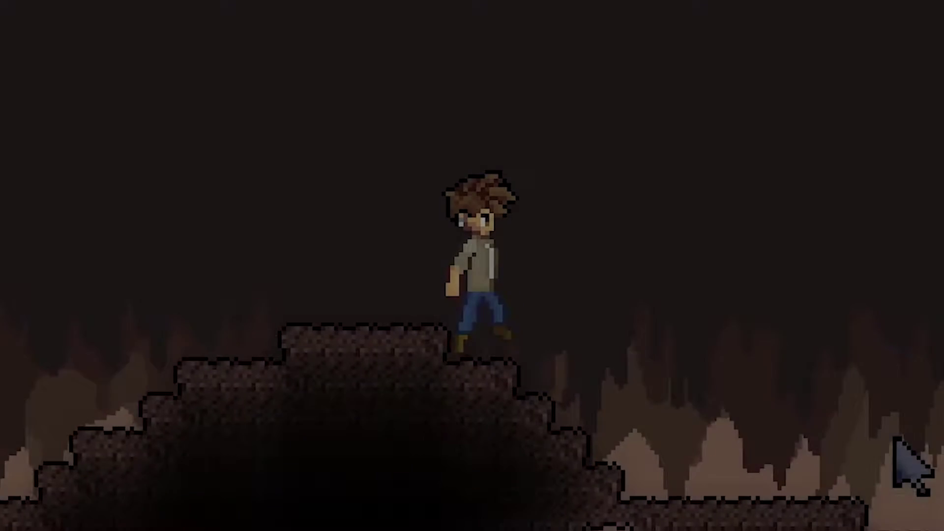
- Walk and jump the character left and right across the upper cave ledges and over the gap
key("d")
key("space")
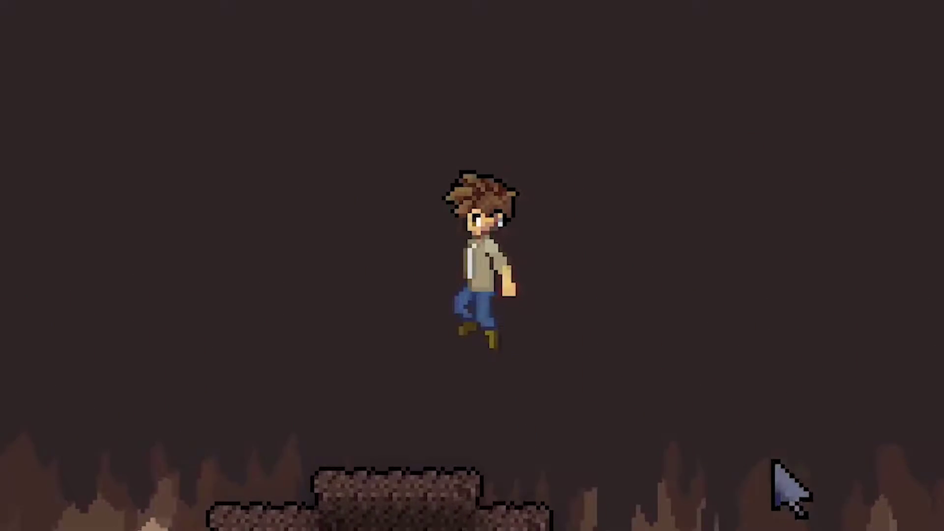
key("a")
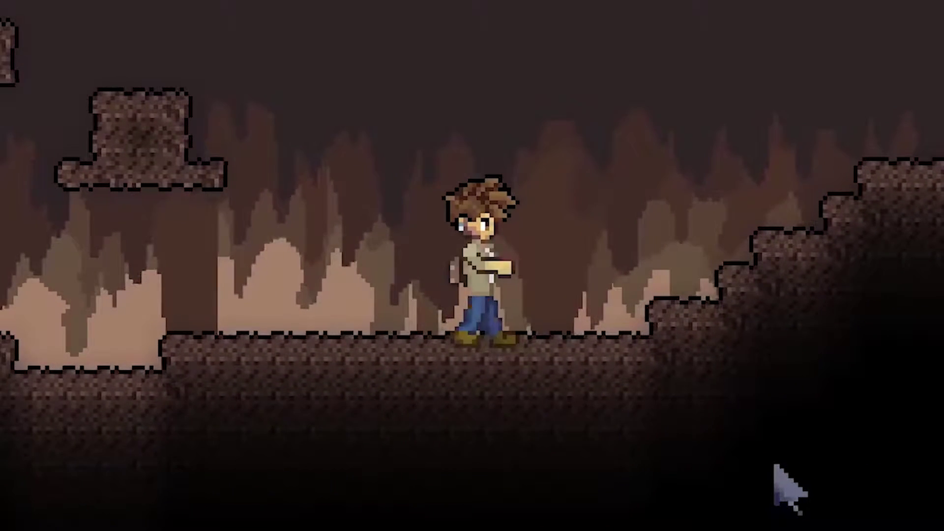
key("space")
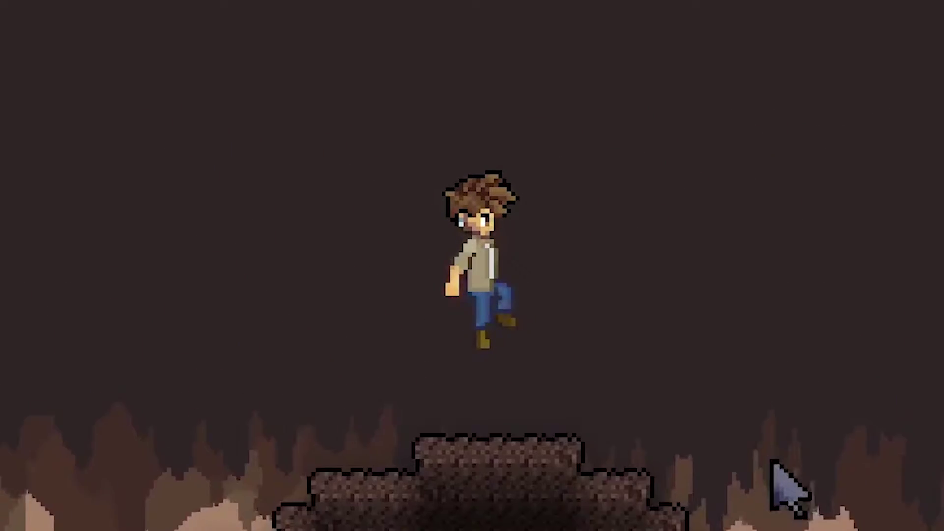
key("d")
key("d")
key("space")
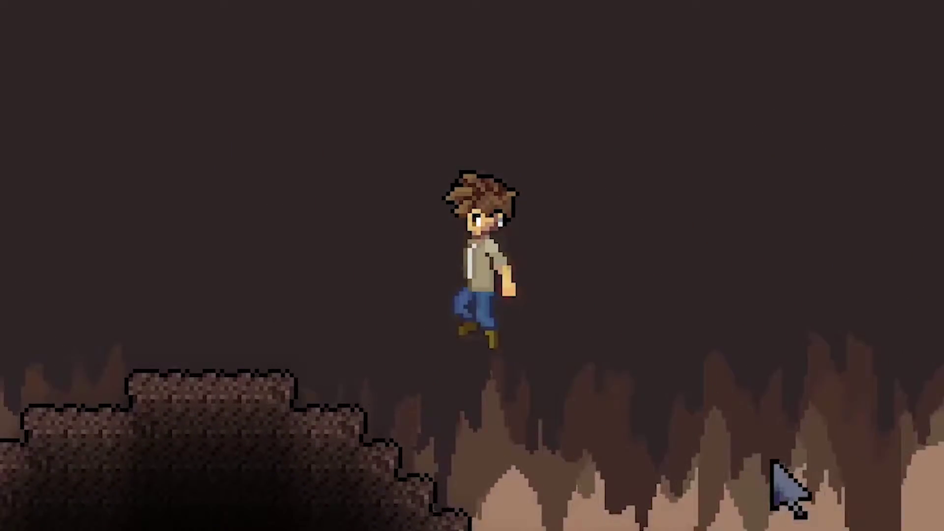
key("a")
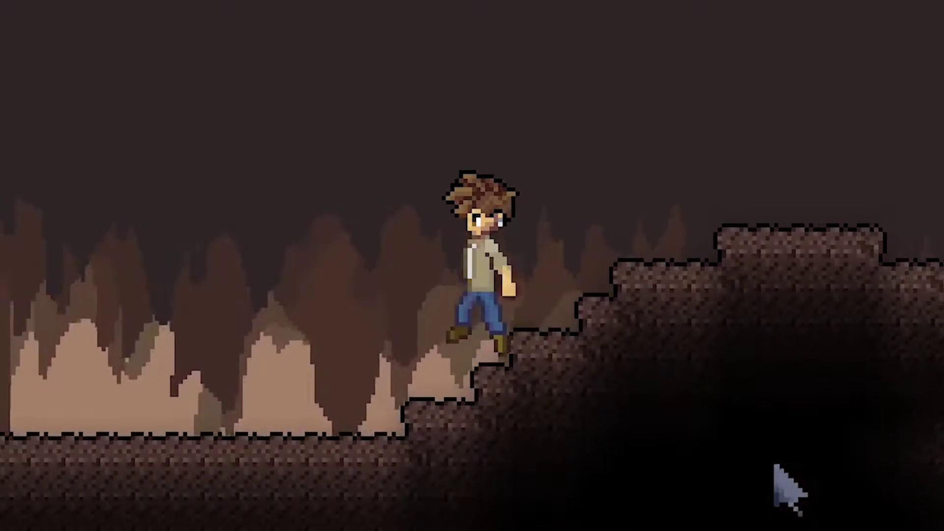
key("space")
- Drop into the lower cave, then run right and jump repeatedly up the slope and off the ledge
key("a")
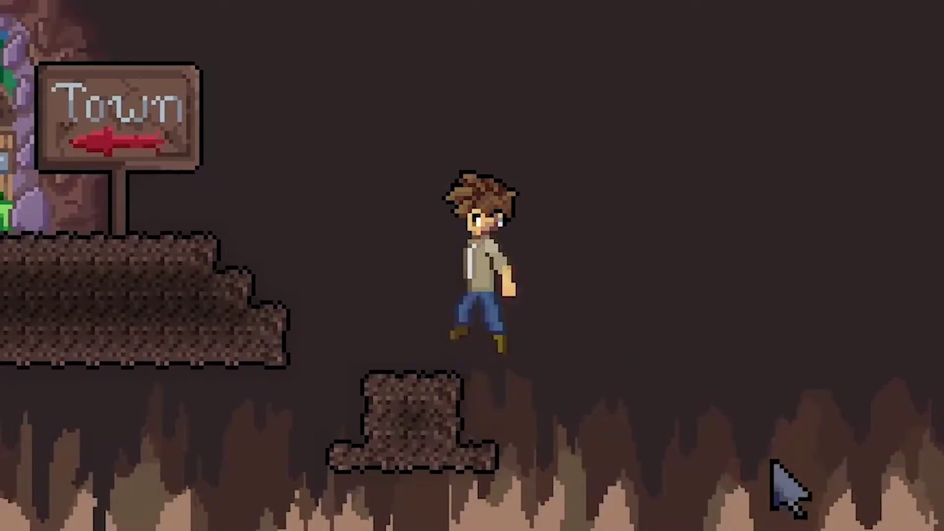
key("d")
key("space")
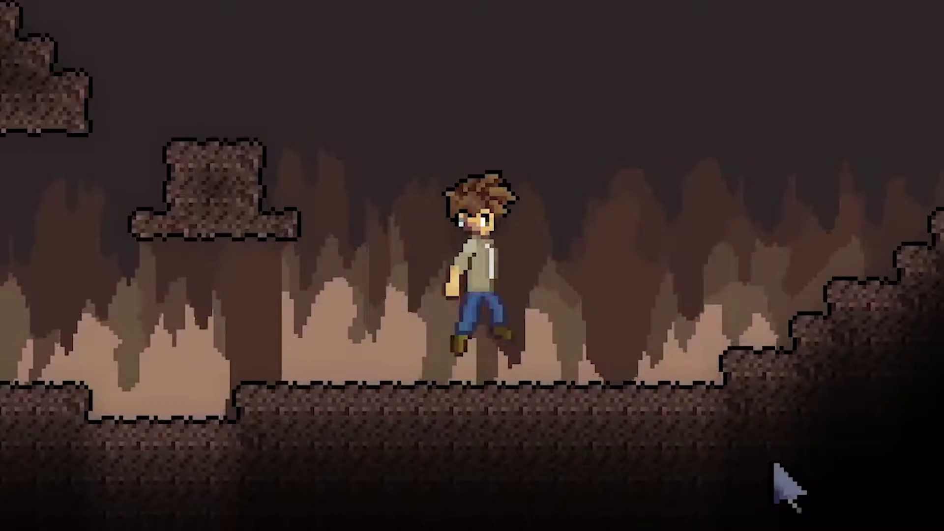
key("space")
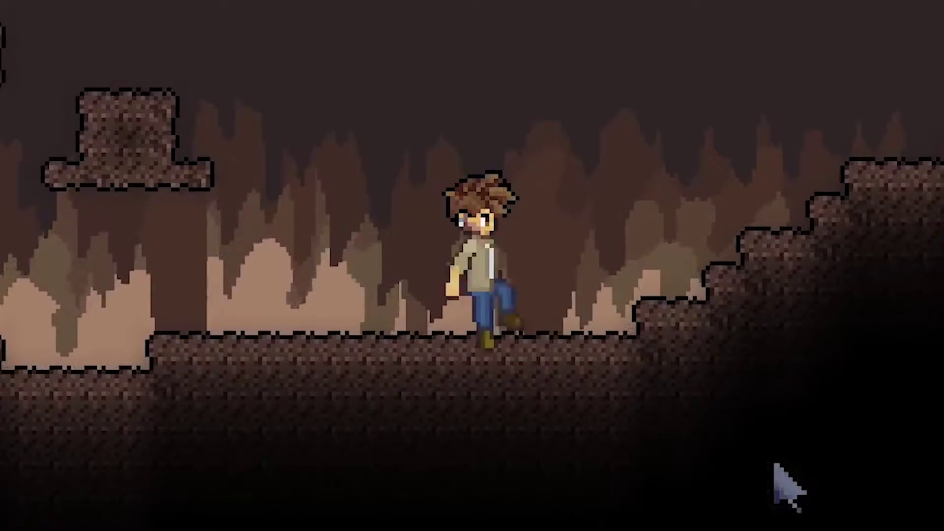
key("space")
key("a")
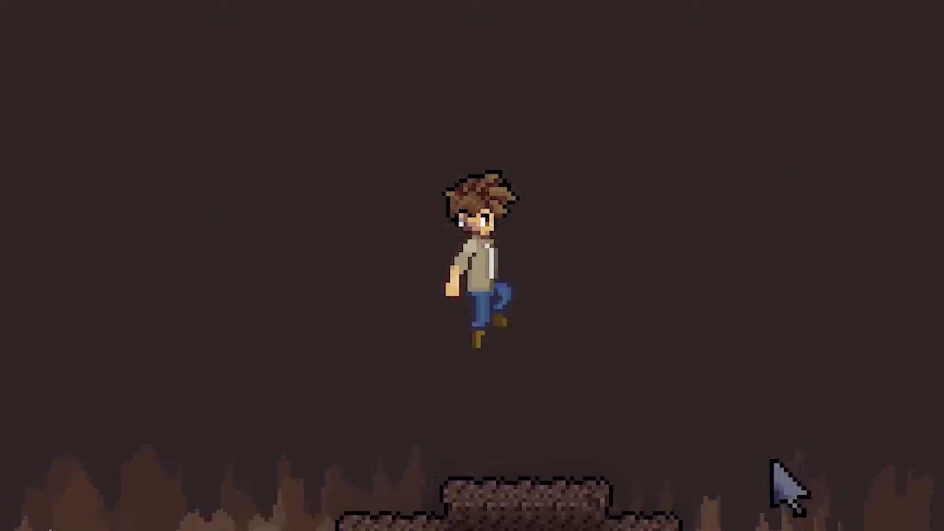
key("space")
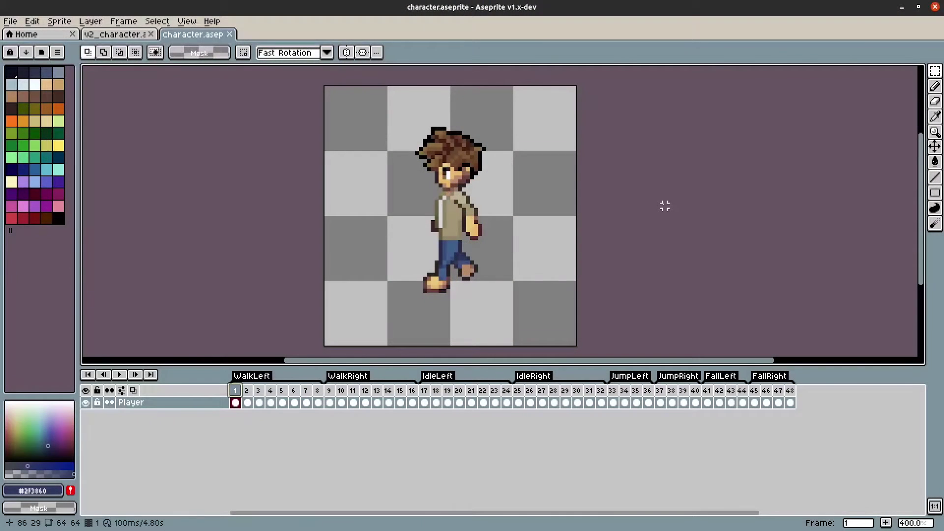
- Preview the WalkLeft, IdleLeft (frames 17–22) and JumpLeft (frames 33–36) frame ranges in the Aseprite timeline
left_click(270, 390)
left_click_drag(329, 391, 590, 426)
left_click_drag(612, 390, 790, 393)
- Create a 2D scene root named MapScene and save it as MapScene.tscn
left_click(236, 392)
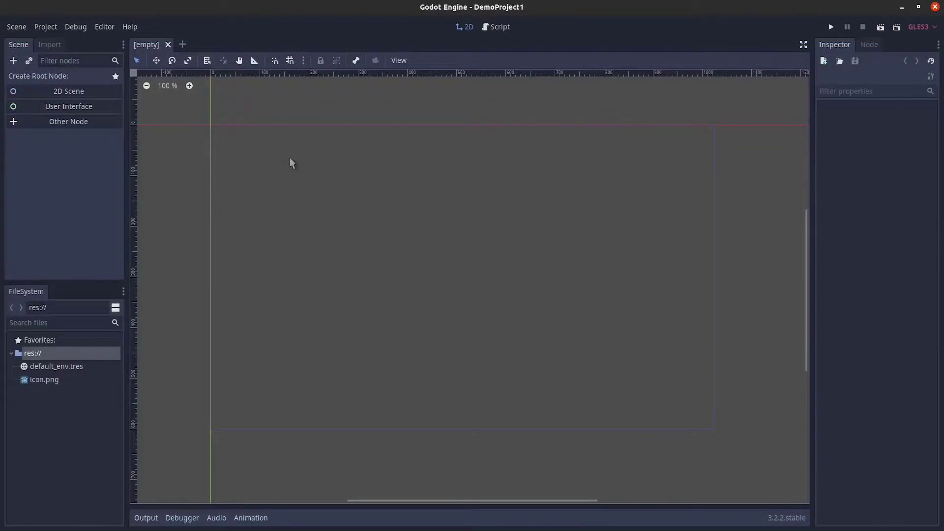
left_click(84, 91)
double_click(82, 77)
type("Map")
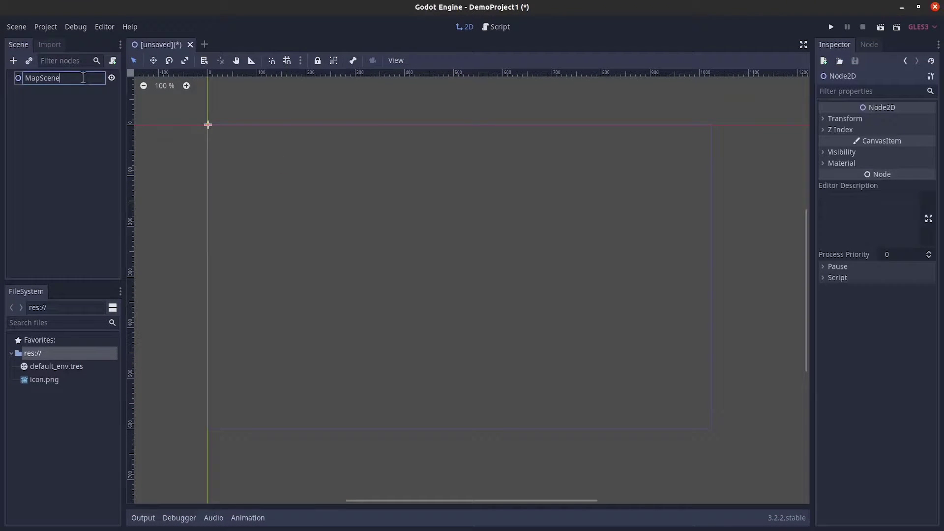
type("Scene")
key("Return")
key("ctrl+s")
left_click(594, 456)
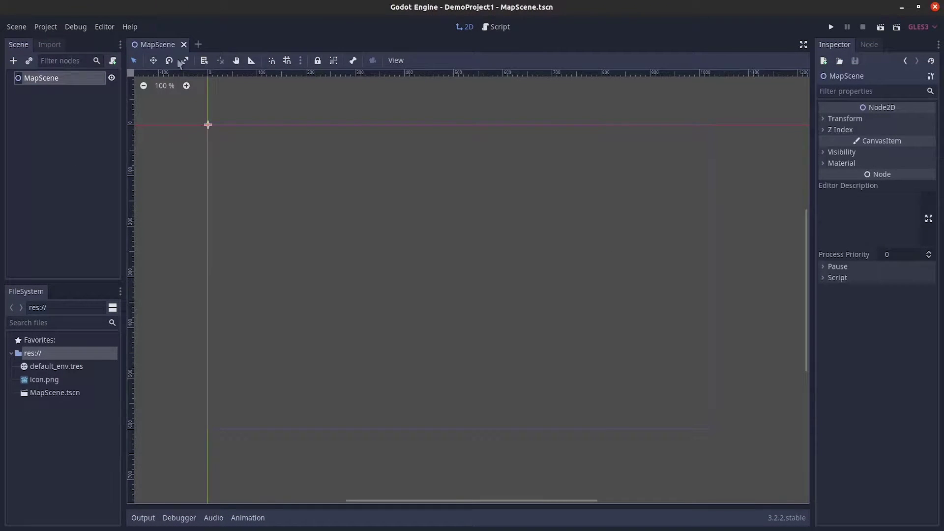
- Start a new scene with a KinematicBody2D root node named Player
left_click(198, 44)
left_click(68, 121)
type("Kin")
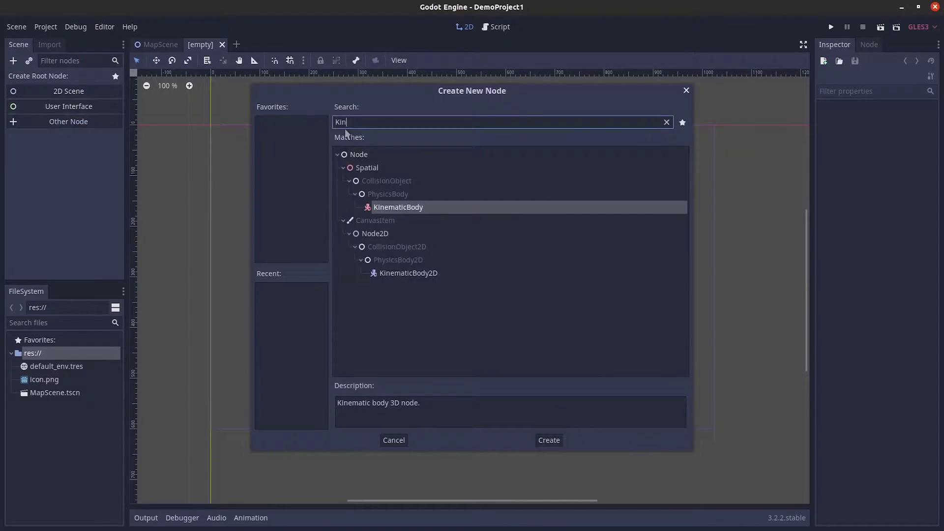
left_click(408, 273)
left_click(549, 440)
double_click(61, 78)
type("Pl")
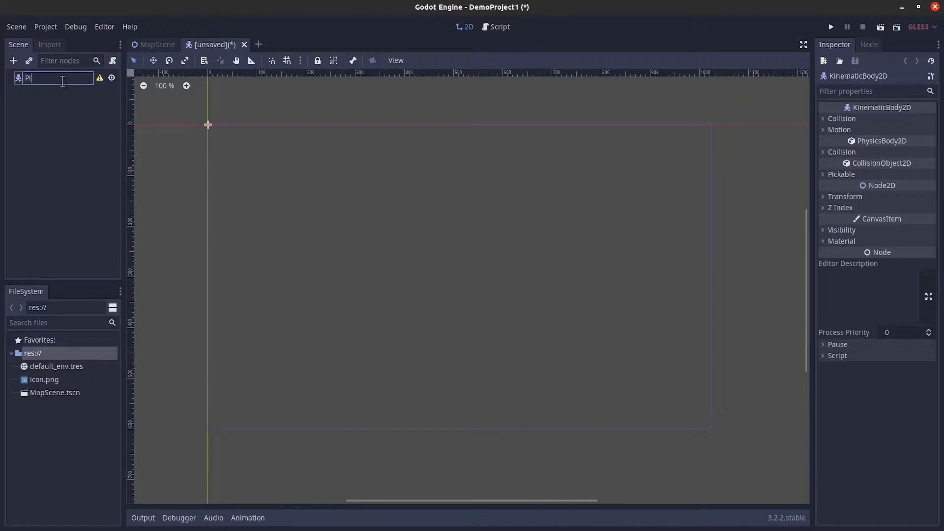
type("ayer")
key("Return")
- Add a Sprite child node under Player
key("ctrl+a")
type("Sprite")
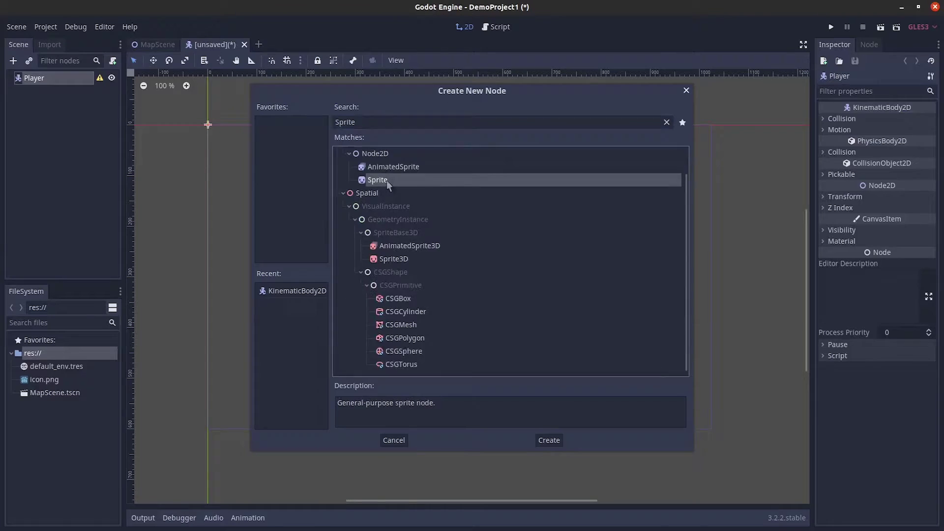
double_click(388, 183)
double_click(63, 91)
- Name the sprite PlayerSprite and save the scene as Player.tscn
type("PlayerSprite")
key("Return")
key("ctrl+s")
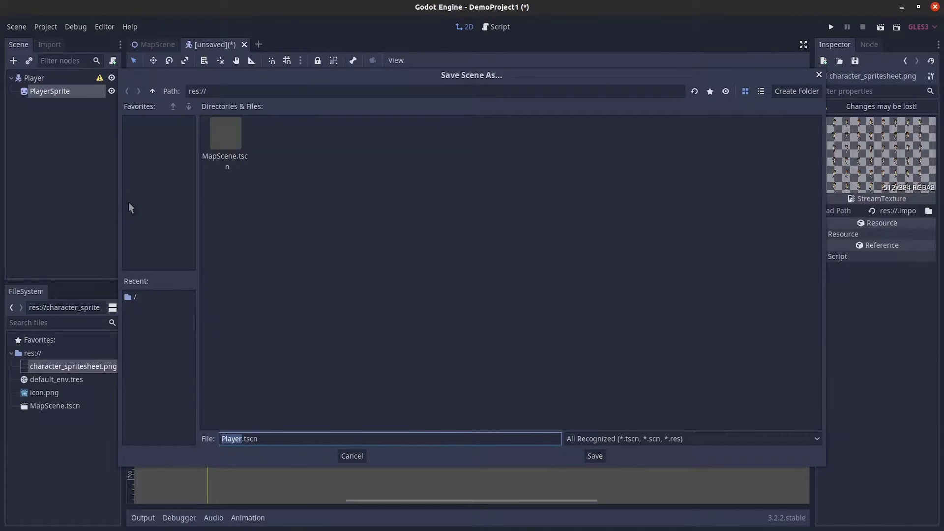
left_click(595, 456)
- Assign the character spritesheet as PlayerSprite's texture
left_click(49, 91)
left_click_drag(73, 366, 905, 129)
middle_click_drag(388, 179, 569, 259)
- Split the spritesheet into 8 horizontal and 6 vertical frames and save the player scene
left_click(844, 177)
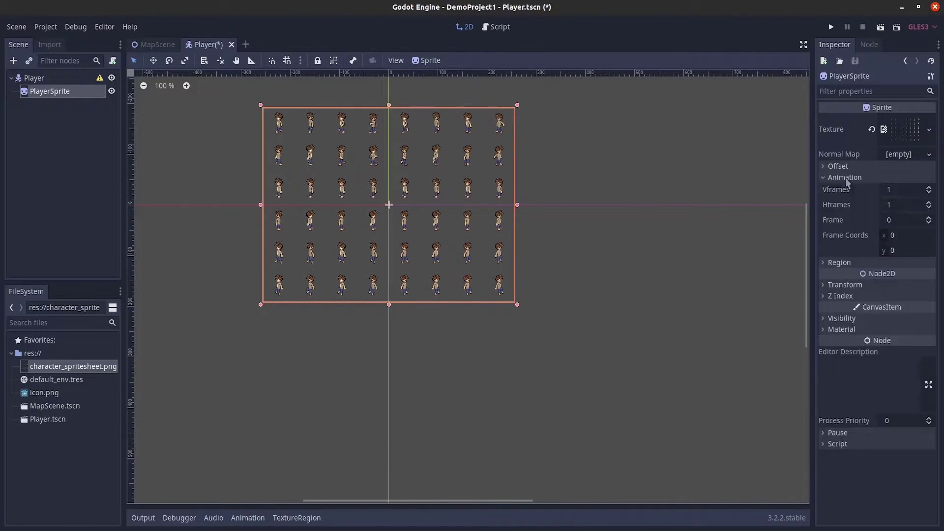
left_click(905, 204)
type("8")
key("Return")
left_click(905, 189)
type("6")
key("Return")
scroll(396, 215, "up", 3)
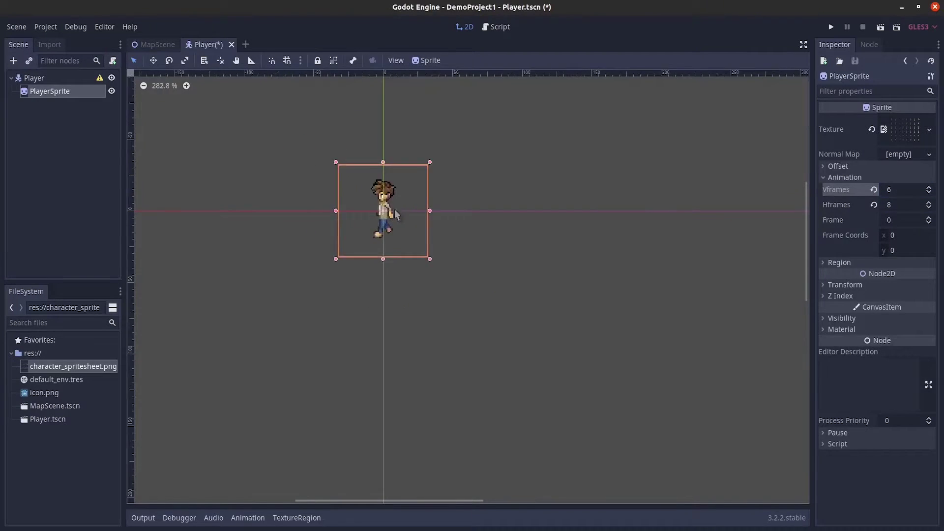
scroll(396, 211, "up", 2)
key("ctrl+s")
- Add a CollisionShape2D with a RectangleShape2D sized over the player's body, then save
left_click(54, 78)
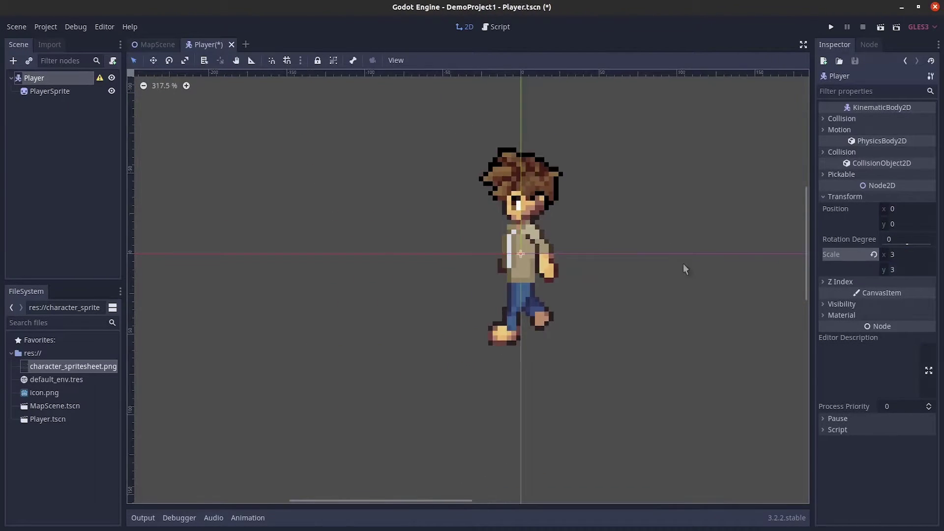
scroll(396, 257, "down", 2)
key("ctrl+a")
type("CollisionSha")
key("Return")
left_click(908, 119)
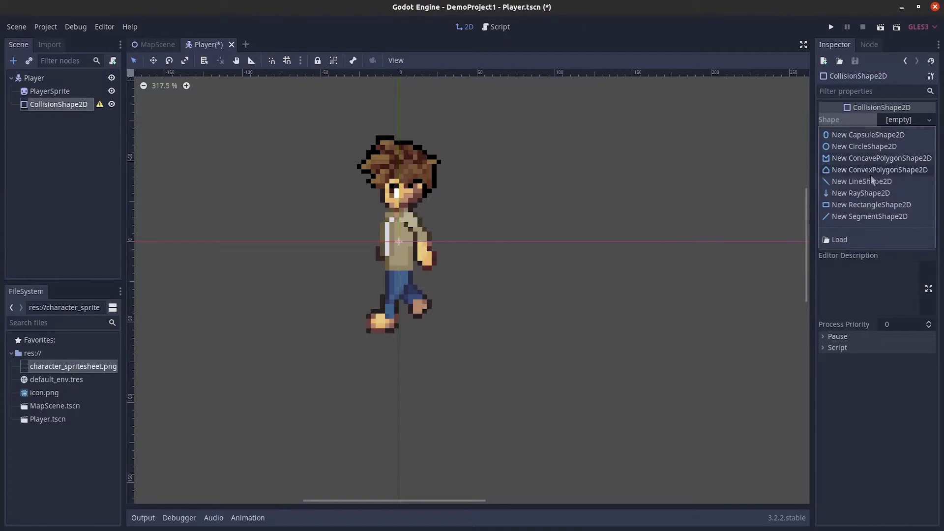
left_click(856, 212)
left_click_drag(445, 242, 421, 242)
left_click_drag(399, 195, 401, 175)
key("ctrl+s")
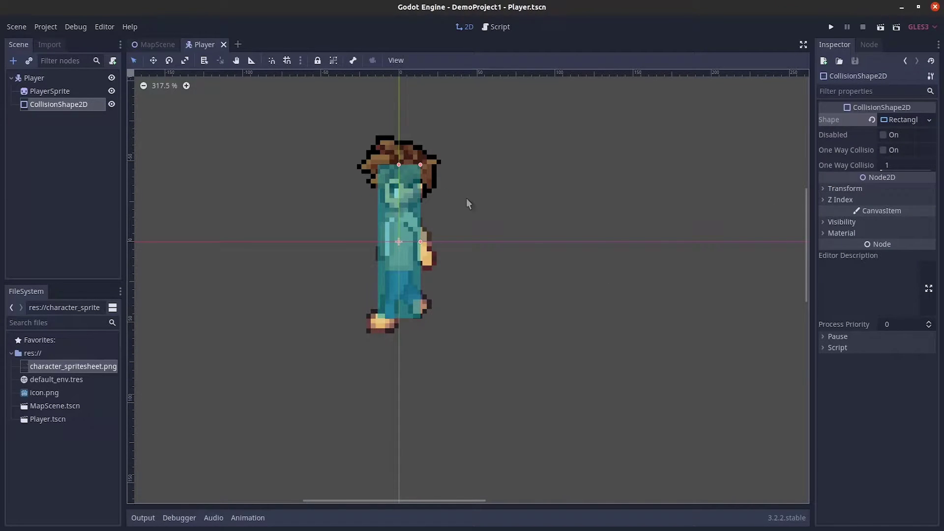
- Instance Player.tscn into MapScene and move it lower down the map
left_click(155, 44)
left_click(29, 61)
double_click(227, 190)
left_click_drag(326, 226, 483, 353)
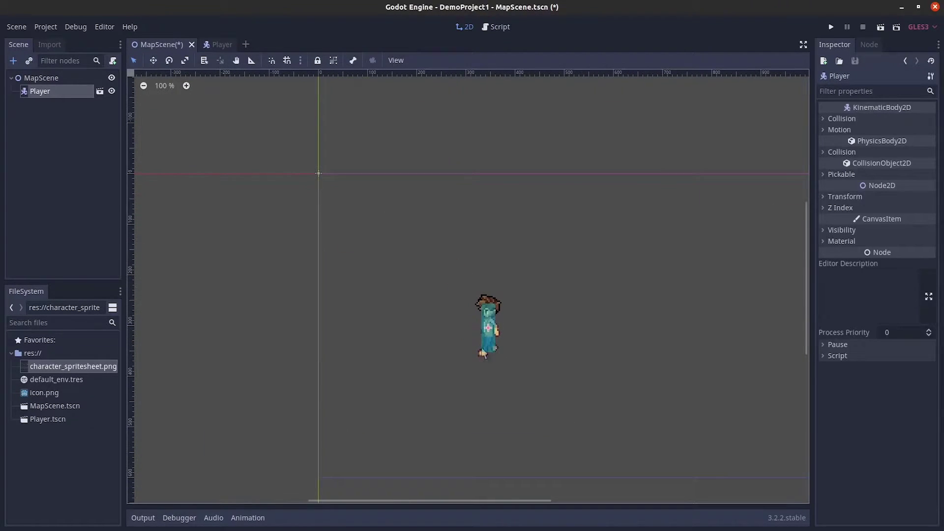
- Run the game with MapScene set as the main scene, then close the game window
left_click(831, 27)
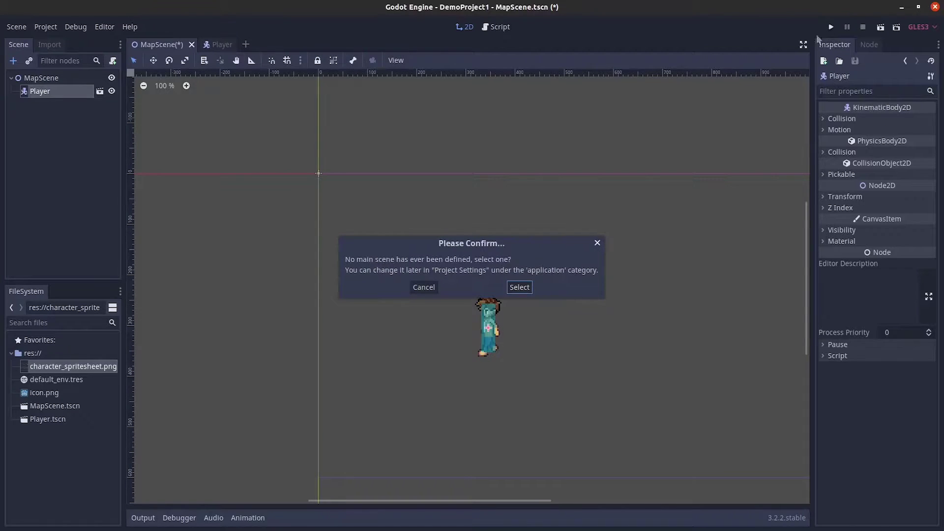
left_click(520, 288)
double_click(218, 137)
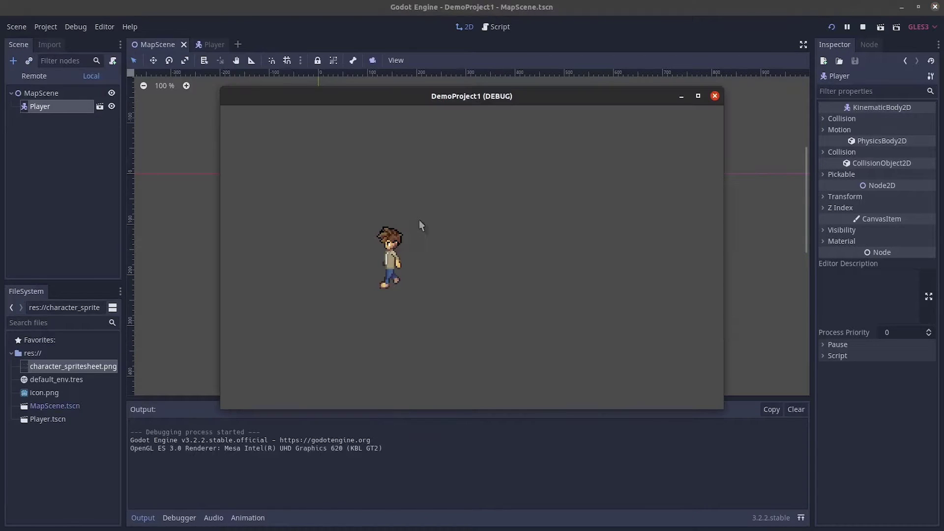
left_click(714, 96)
left_click(214, 44)
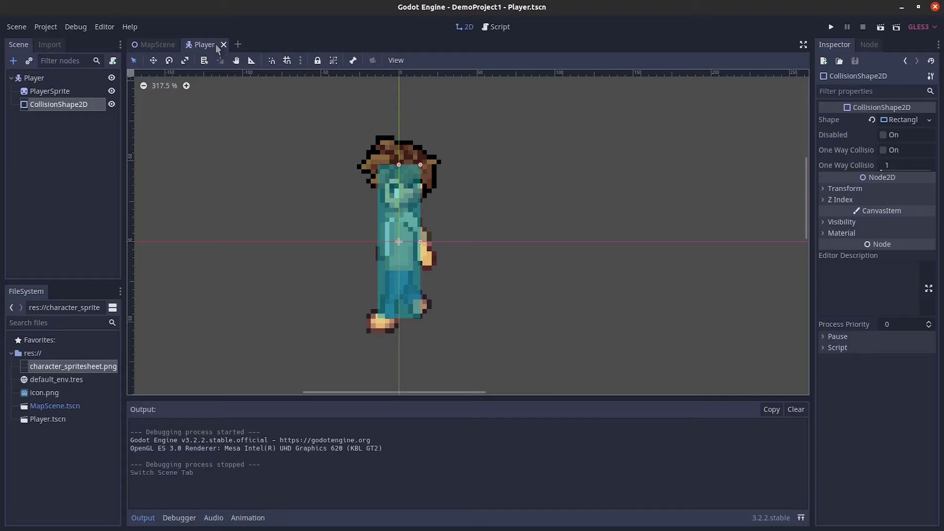
- Attach a new Player.gd script to the Player node
left_click(34, 78)
left_click(112, 61)
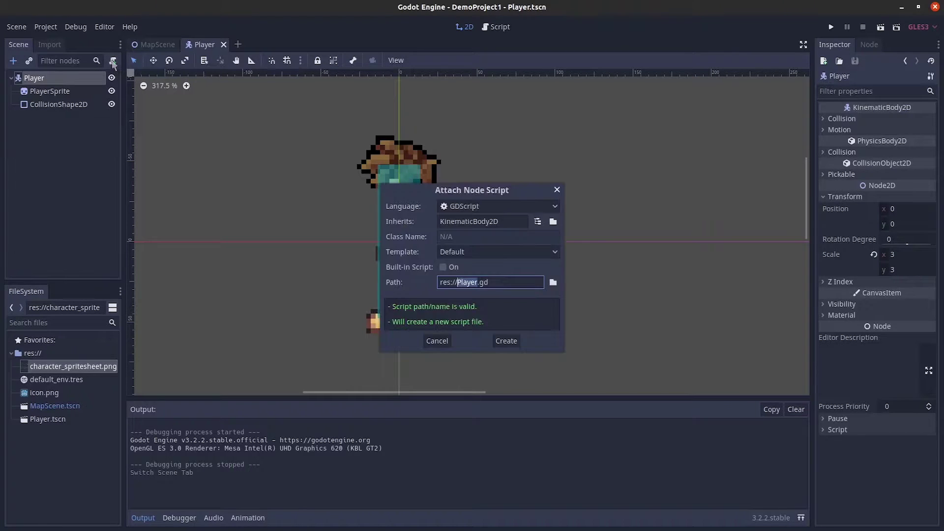
left_click(506, 341)
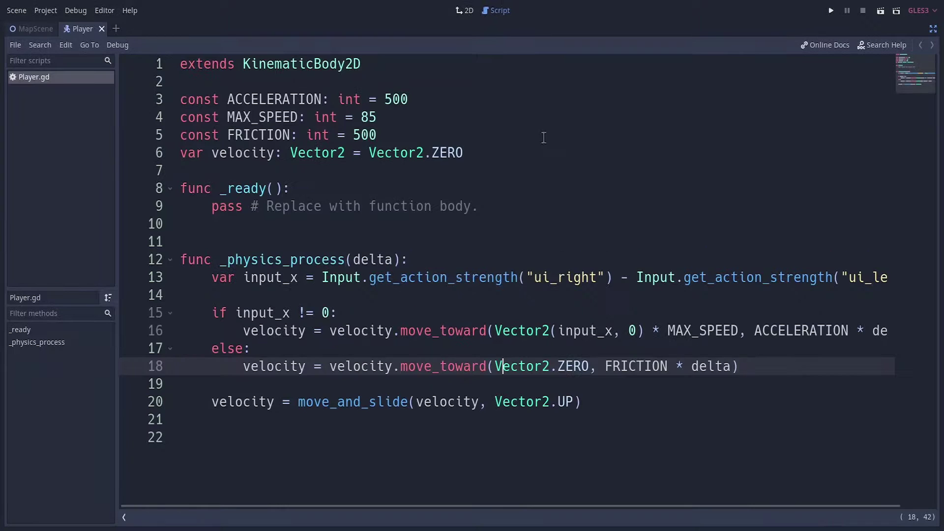
- Run the game and walk the player left and right with the arrow keys
left_click(832, 10)
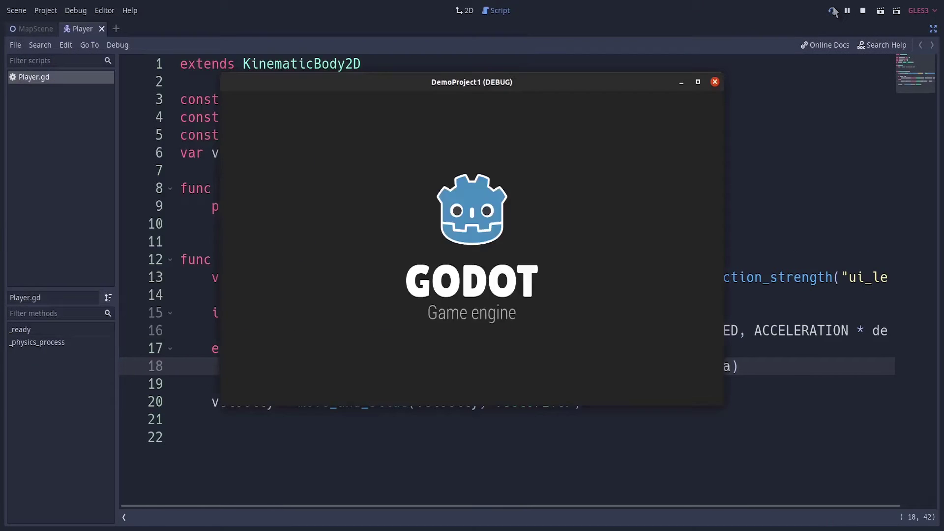
key("Left")
key("Right")
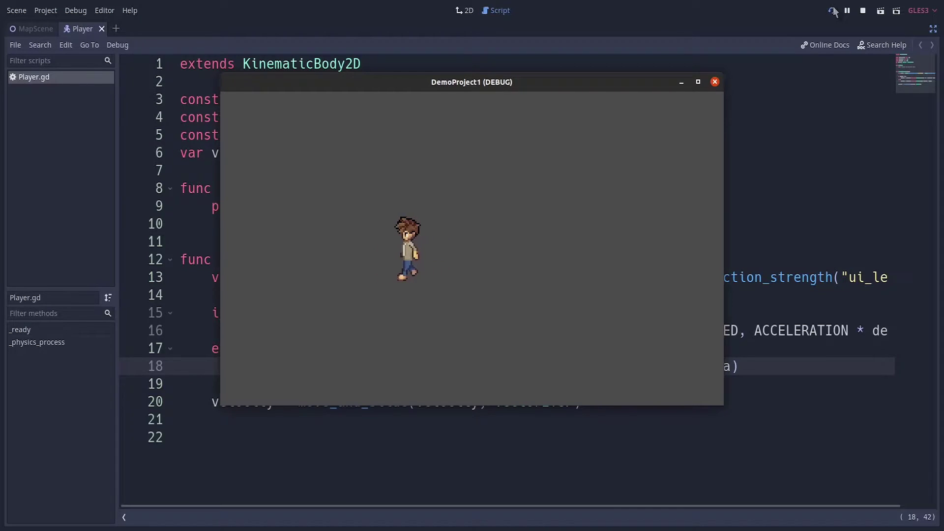
key("Left")
key("Right")
key("Left")
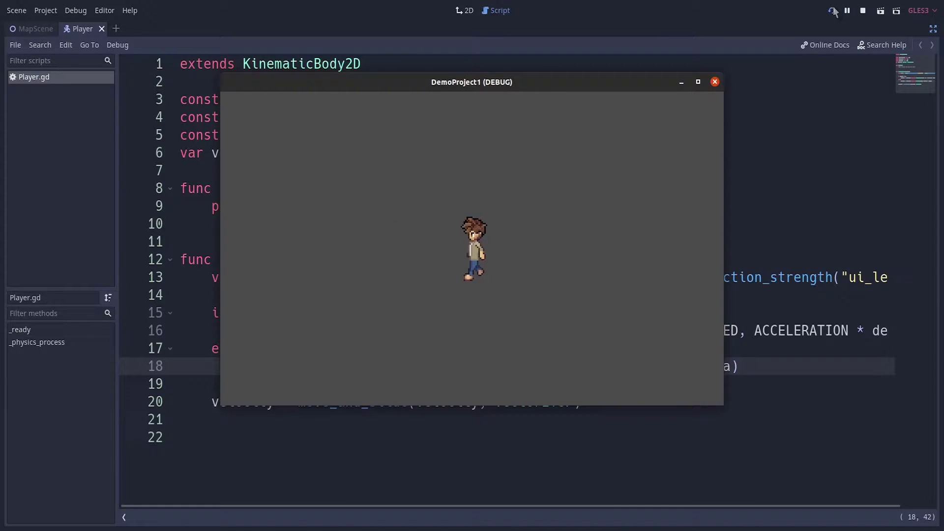
- Add an AnimationPlayer child node to Player
left_click(714, 81)
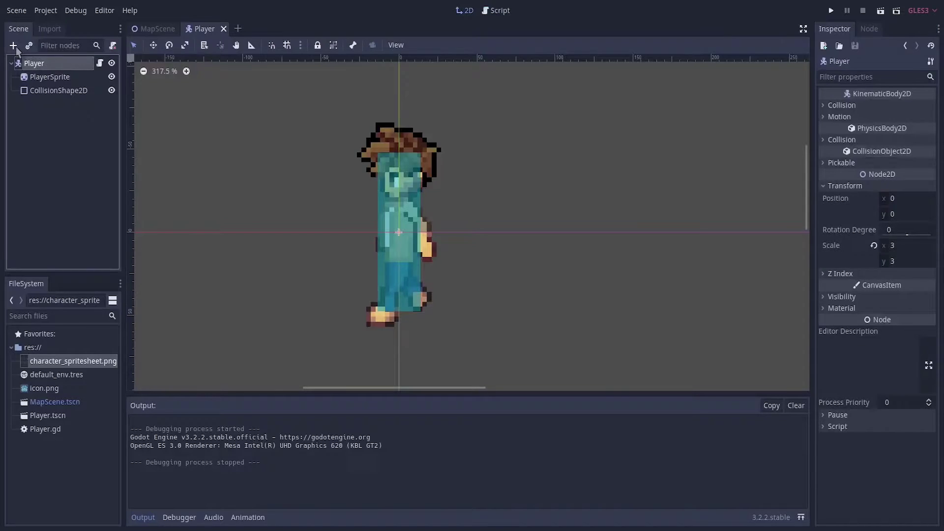
key("ctrl+a")
type("AnimationPlayer")
key("Return")
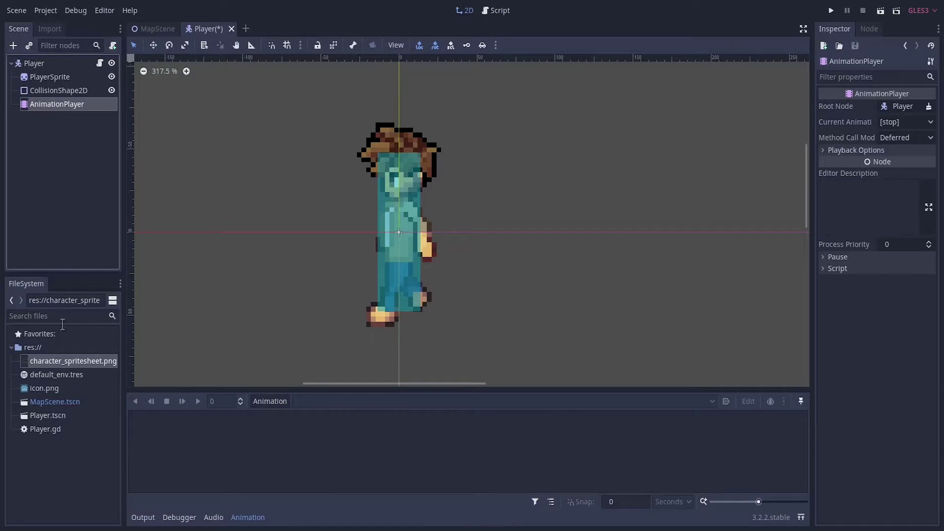
- Create a looping IdleLeft animation with a length of 0.8 seconds
left_click(270, 402)
left_click(272, 399)
type("Id")
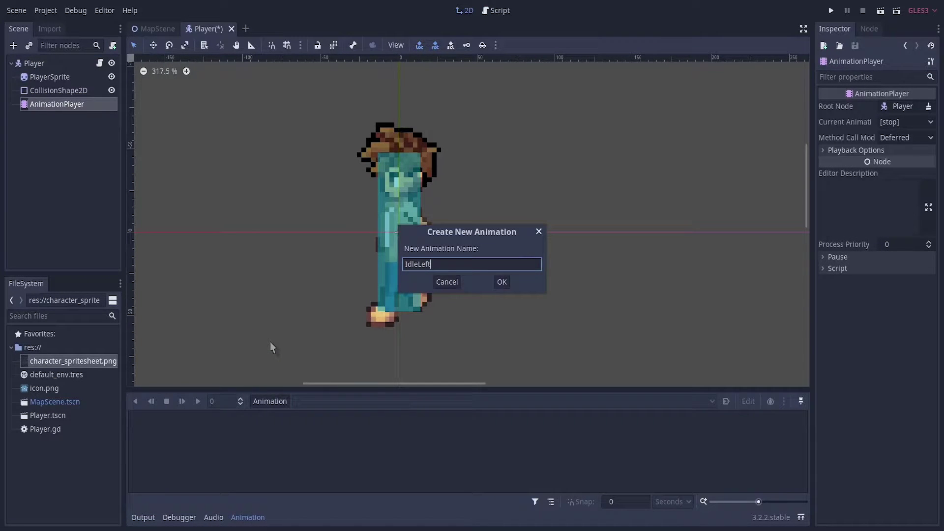
type("leLeft")
key("Return")
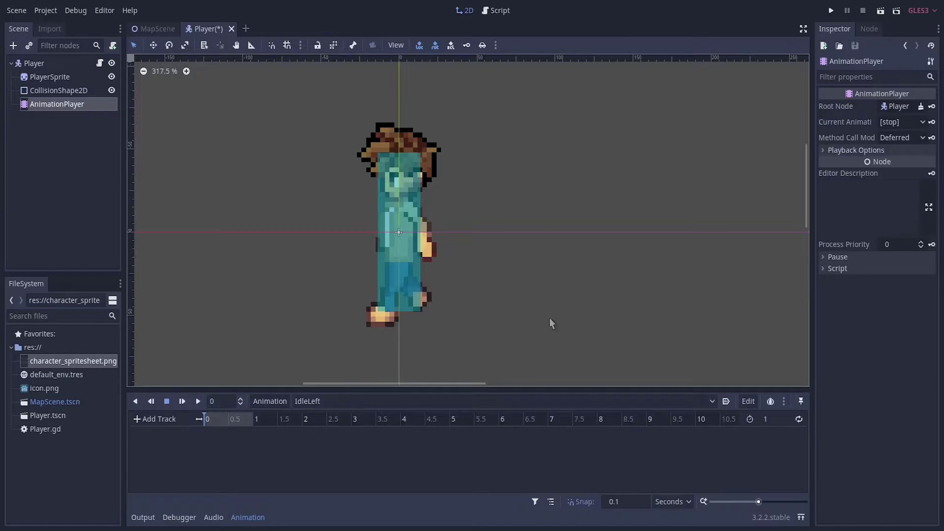
left_click(772, 419)
type("0.8")
left_click(798, 418)
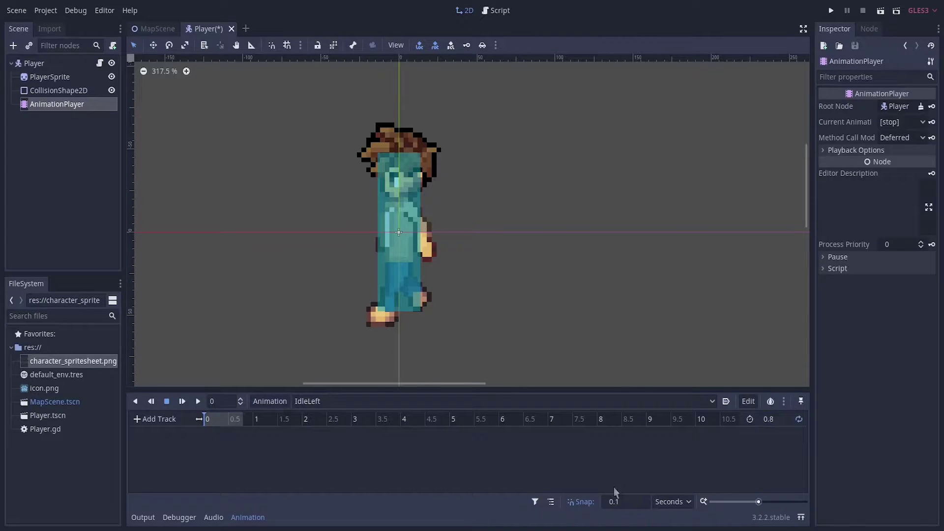
left_click_drag(759, 502, 771, 502)
- Key PlayerSprite's Frame property at each 0.1 s step, starting from frame 16
left_click(47, 79)
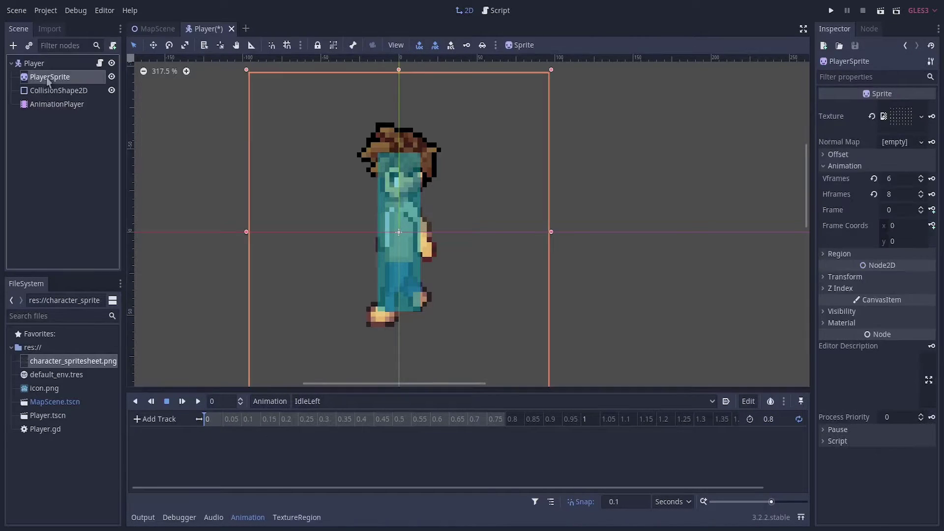
left_click_drag(921, 210, 921, 211)
left_click(932, 210)
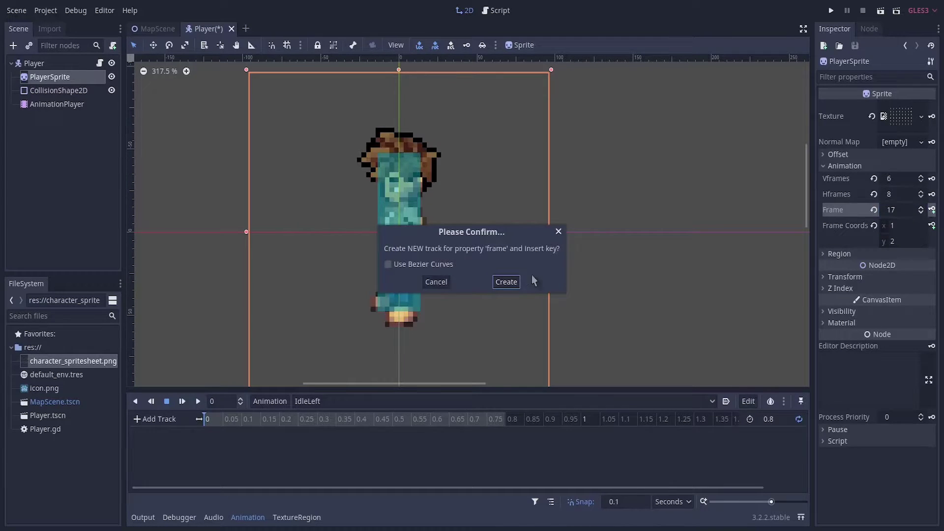
key("Return")
left_click(932, 210)
left_click(931, 210)
left_click(932, 210)
left_click(932, 210)
left_click(932, 210)
left_click(931, 210)
left_click(932, 210)
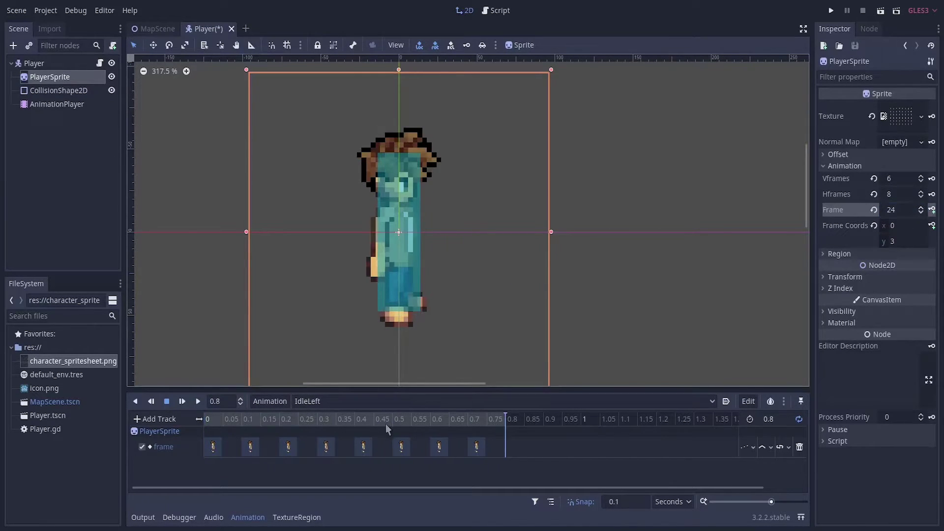
left_click(270, 401)
- Duplicate IdleLeft as a new animation named IdleRight
left_click(278, 447)
left_click(269, 401)
left_click(278, 459)
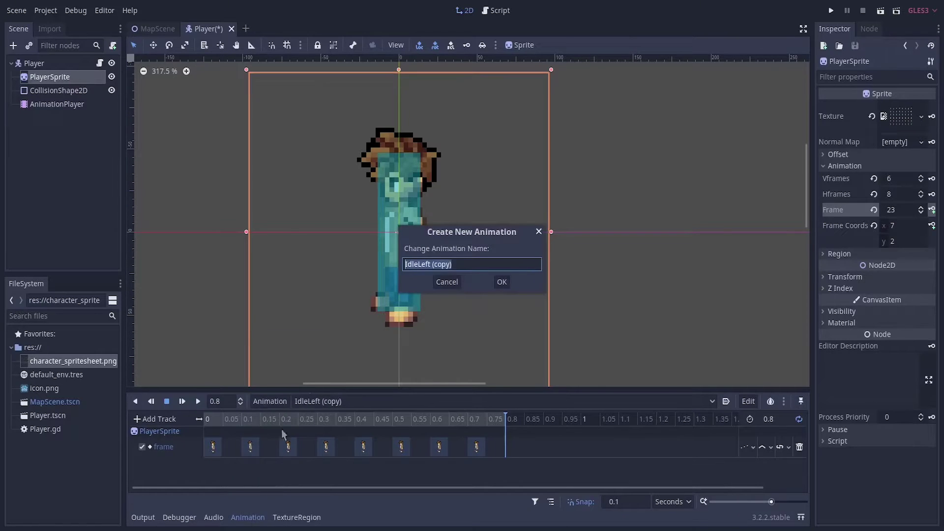
type("IdleRight")
key("Return")
- Set IdleRight's eight frame keys to frame 24, then deselect the first three keys
left_click_drag(210, 437, 611, 481)
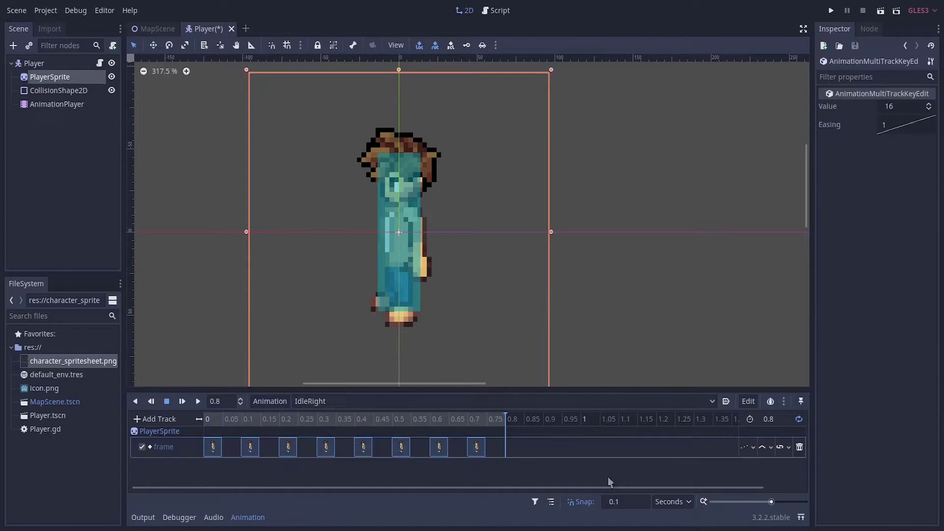
left_click(904, 105)
type("24")
key("Return")
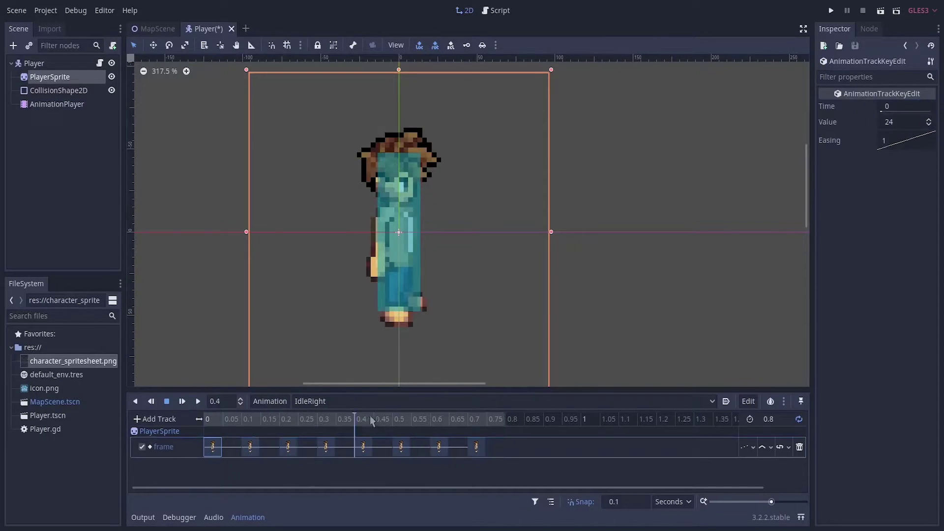
left_click(212, 447, "shift")
left_click(250, 447, "shift")
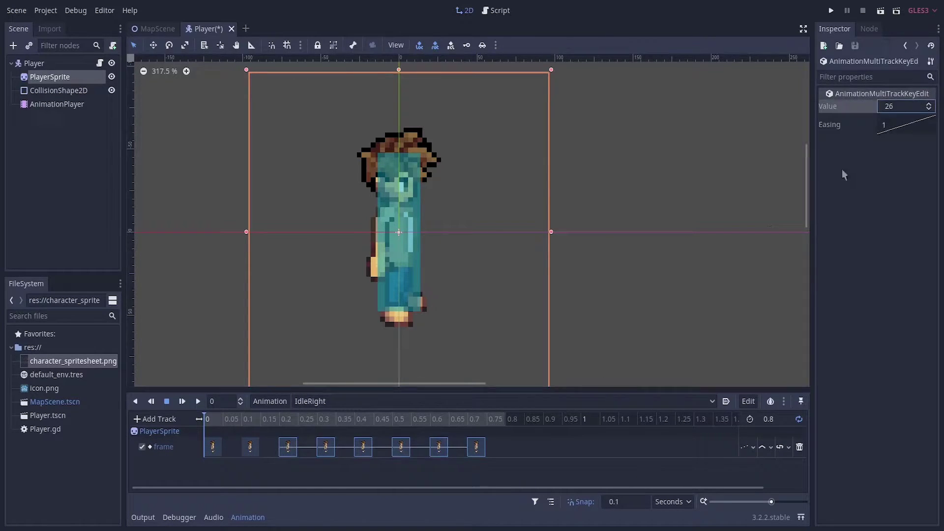
left_click(288, 446, "shift")
- Duplicate IdleRight as WalkLeft and delete its copied frame keys
left_click(270, 402)
left_click(298, 433)
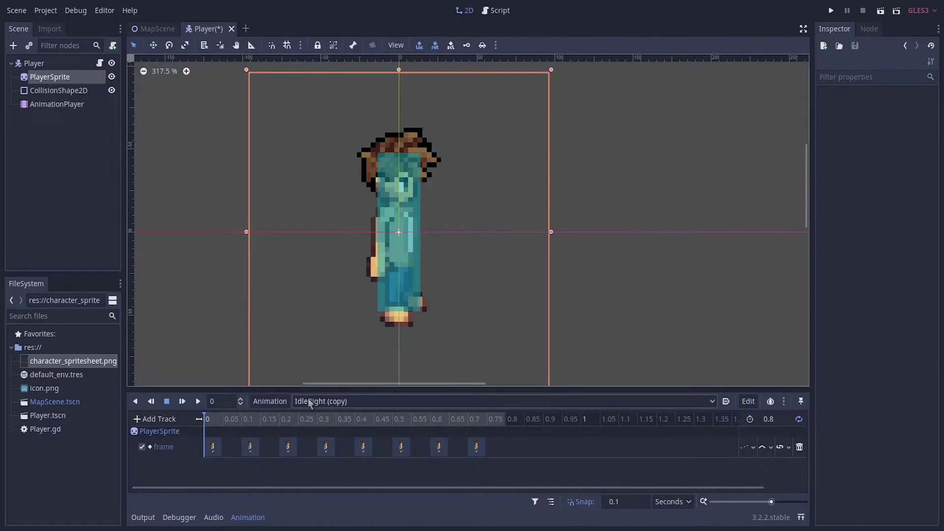
left_click(269, 401)
left_click(301, 448)
type("WalkLeft")
key("Return")
left_click_drag(516, 467, 199, 432)
key("Delete")
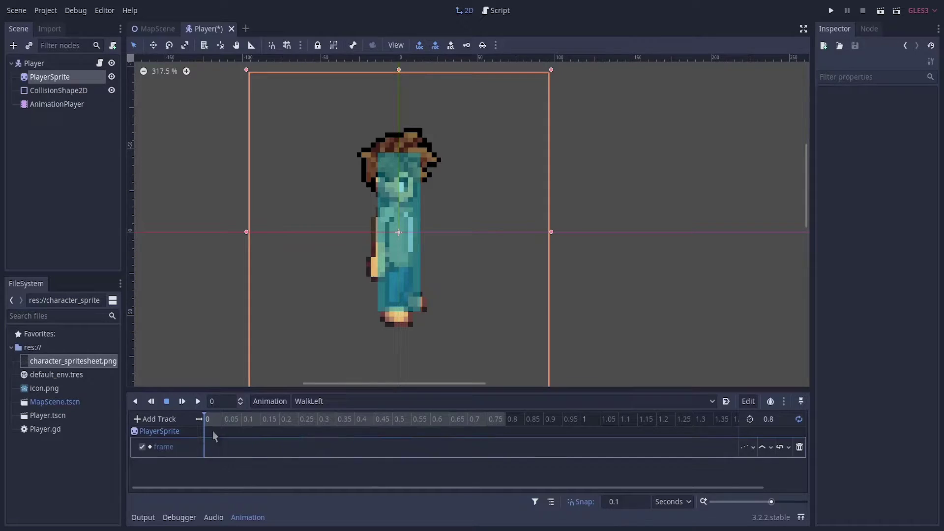
- Key WalkLeft's PlayerSprite frames, starting from frame 0
left_click(159, 431)
left_click(905, 210)
type("0")
key("Return")
left_click(931, 210)
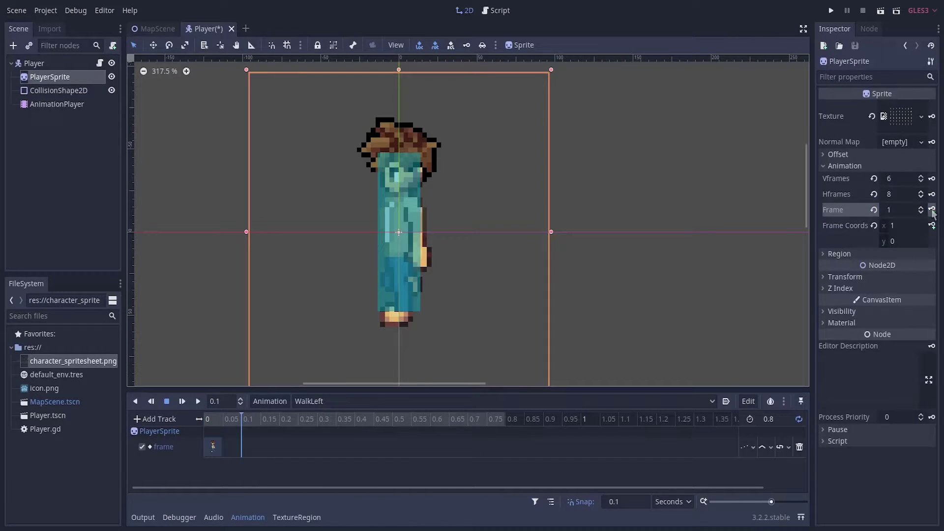
left_click(932, 210)
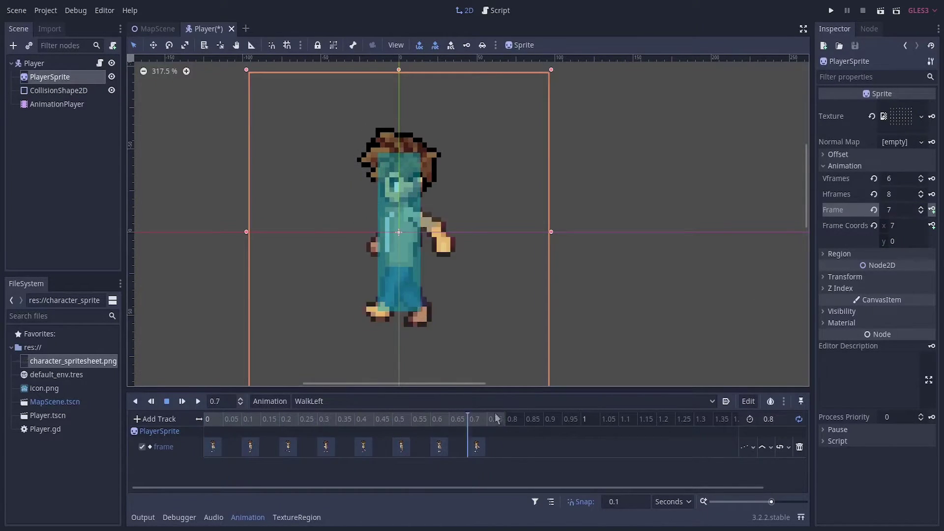
- Duplicate WalkLeft as WalkRight and clear its copied frame keys
left_click(270, 401)
left_click(280, 473)
type("WalkRight")
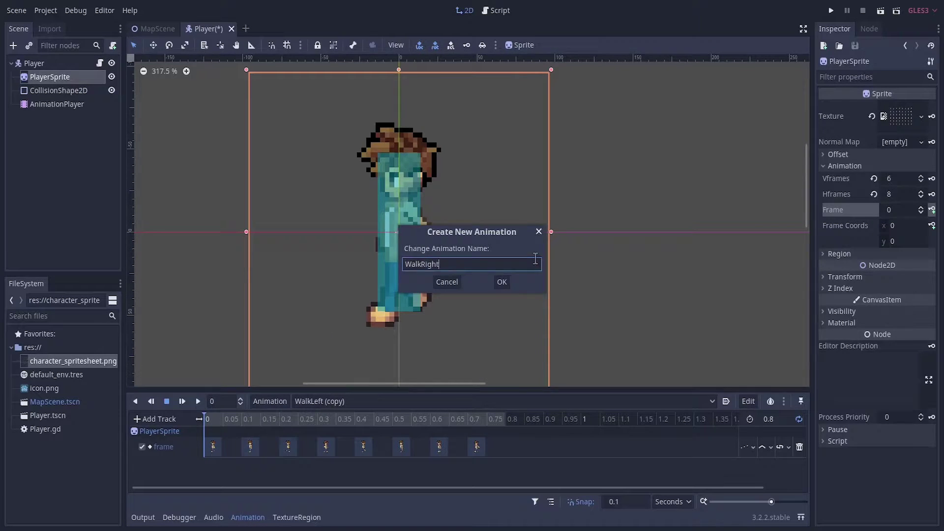
key("Return")
key("Delete")
left_click(454, 275)
key("Delete")
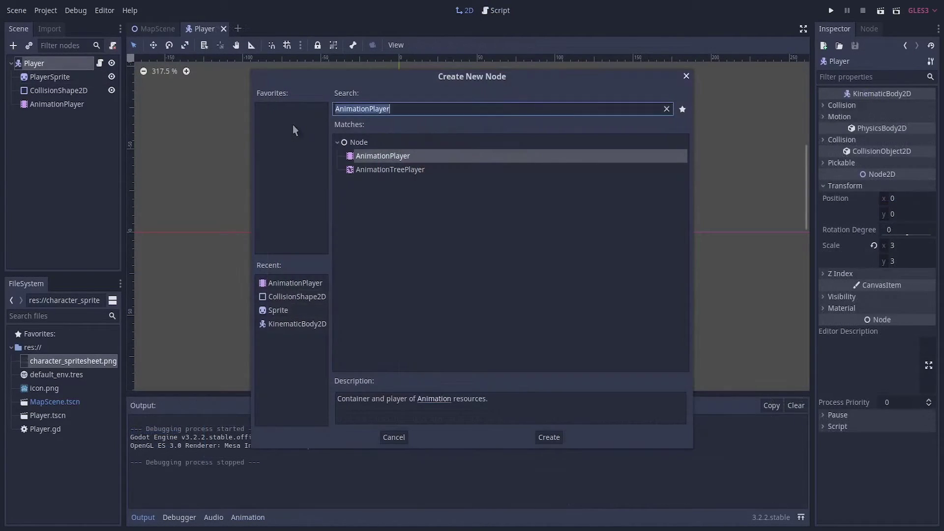
- Add an AnimationTree node under Player and select it
type("AnimationTree")
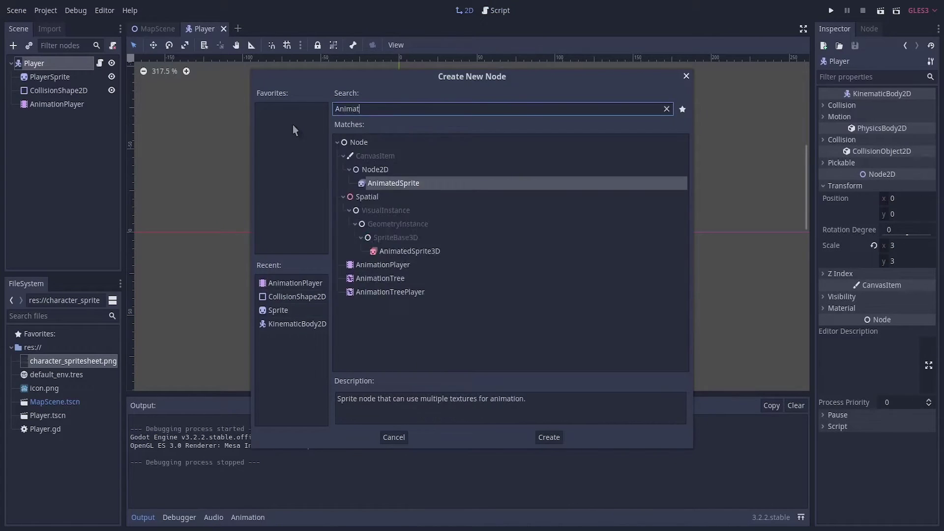
key("Return")
left_click(76, 121)
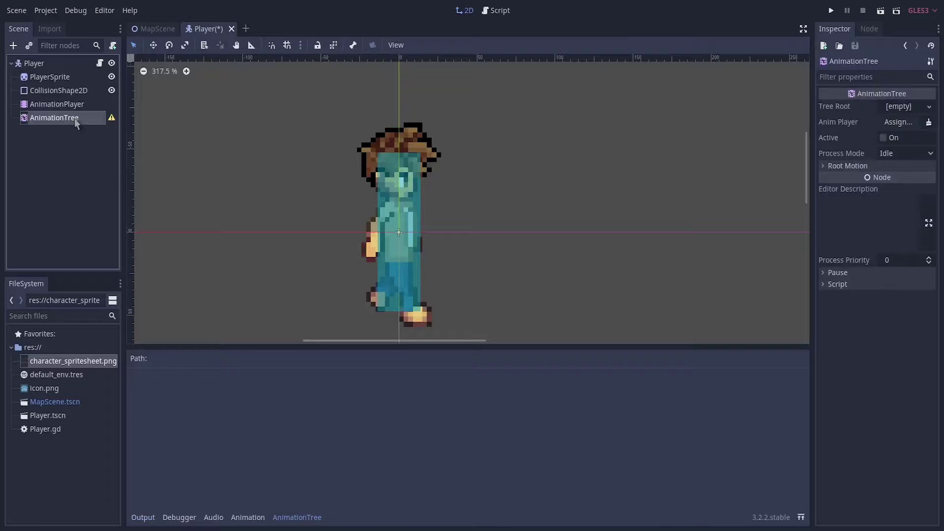
- Link the AnimationTree to AnimationPlayer and give it a new AnimationNodeStateMachine root
left_click(898, 122)
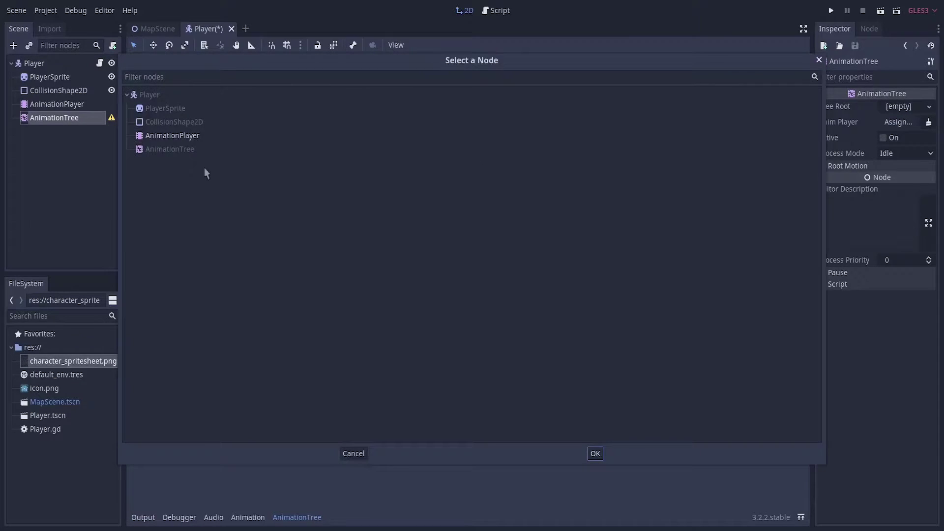
left_click(167, 137)
left_click(595, 453)
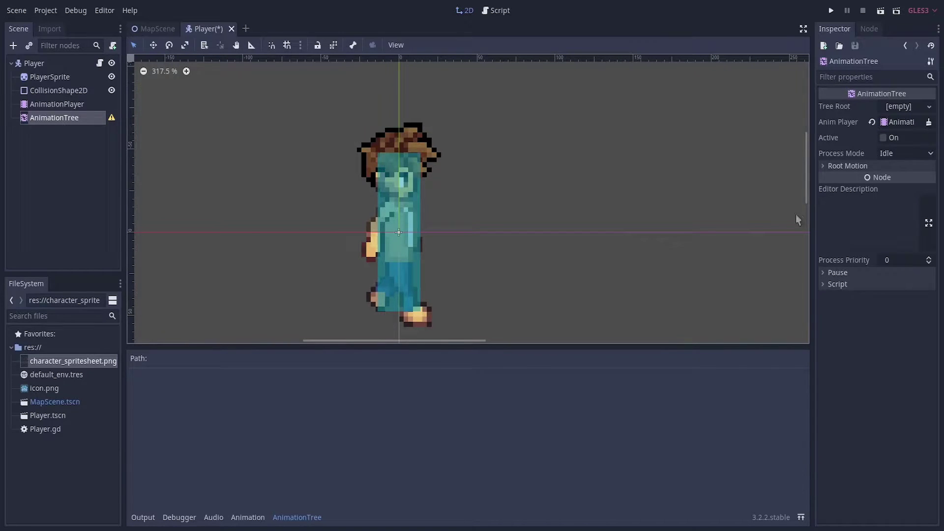
left_click(930, 107)
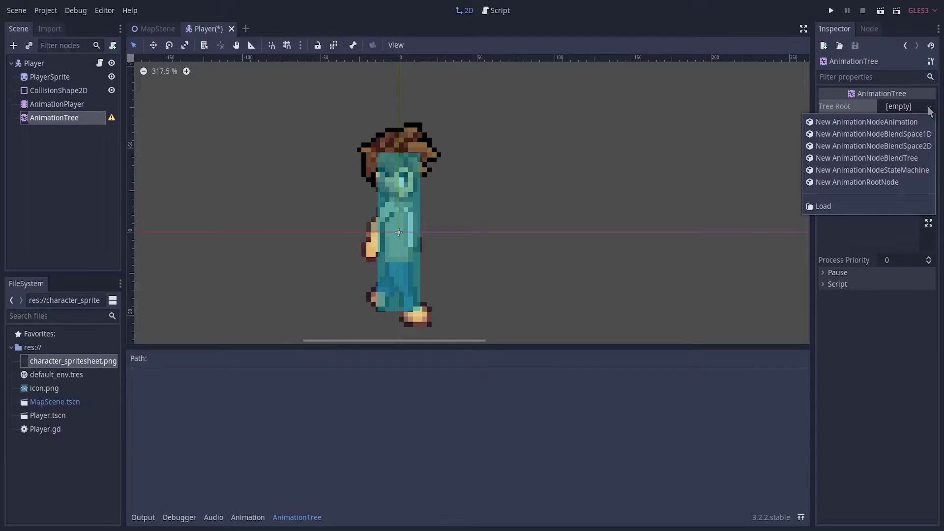
left_click(870, 170)
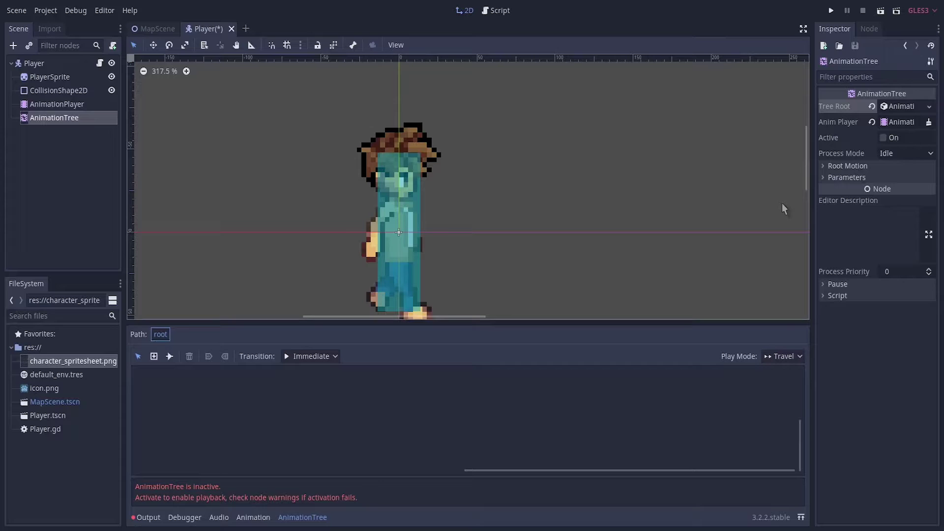
- Enlarge the state machine panel, add a BlendSpace1D state and rename it Idle
left_click_drag(379, 320, 380, 267)
right_click(357, 354)
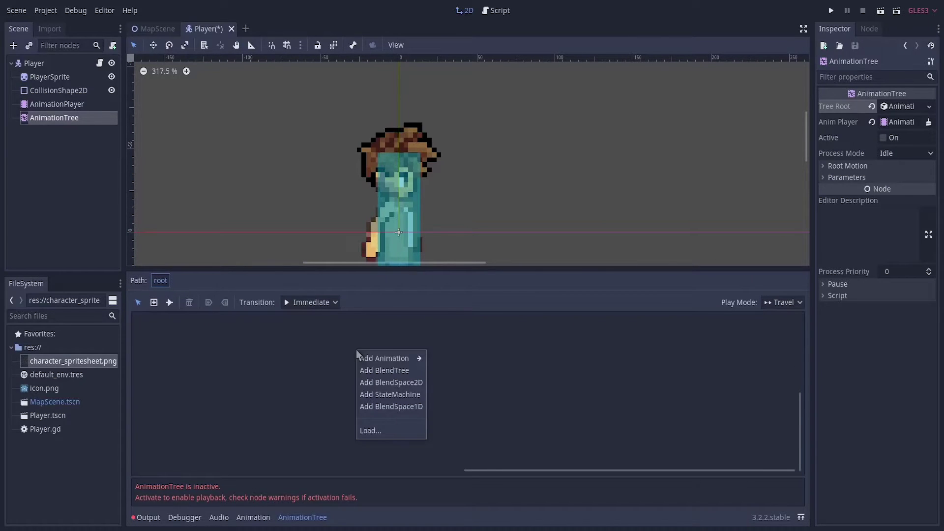
mouse_move(381, 359)
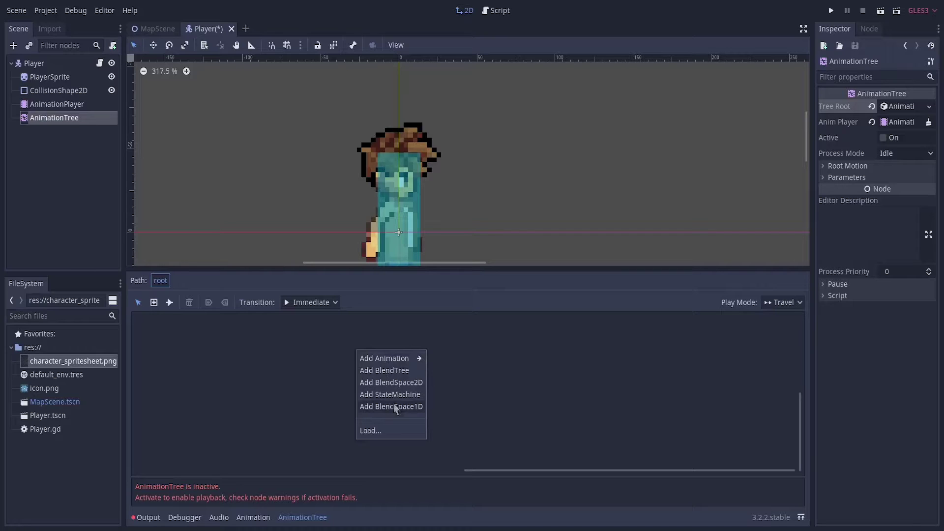
left_click(395, 406)
double_click(374, 348)
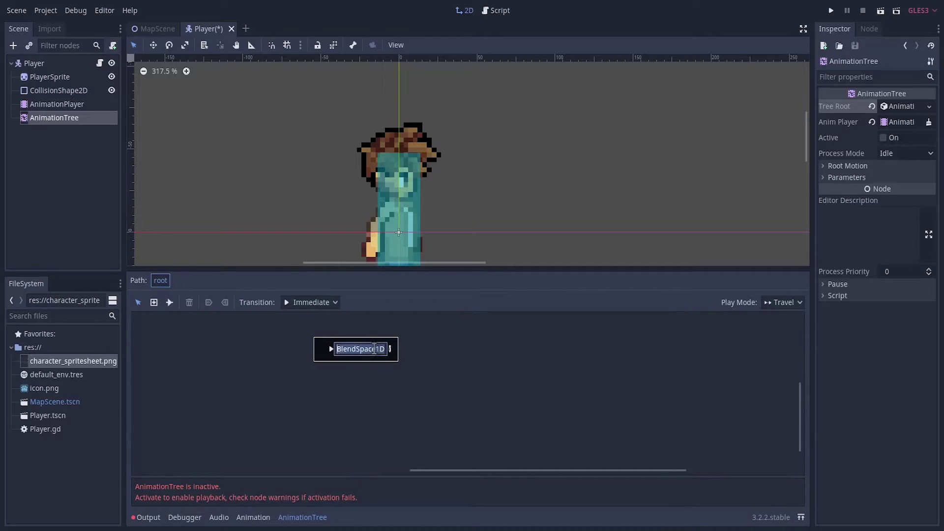
type("Idle")
key("Return")
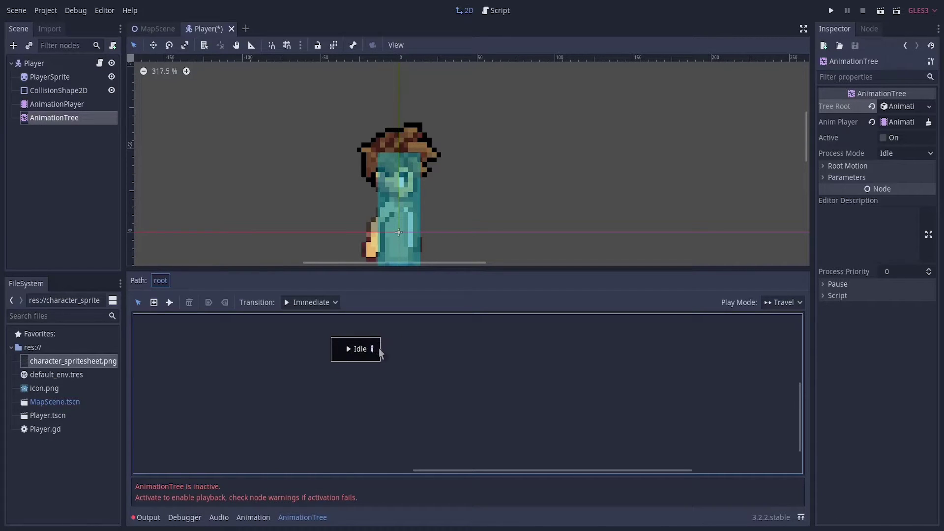
- Open the Idle blend space and add animation points at -1 and 1
left_click(372, 351)
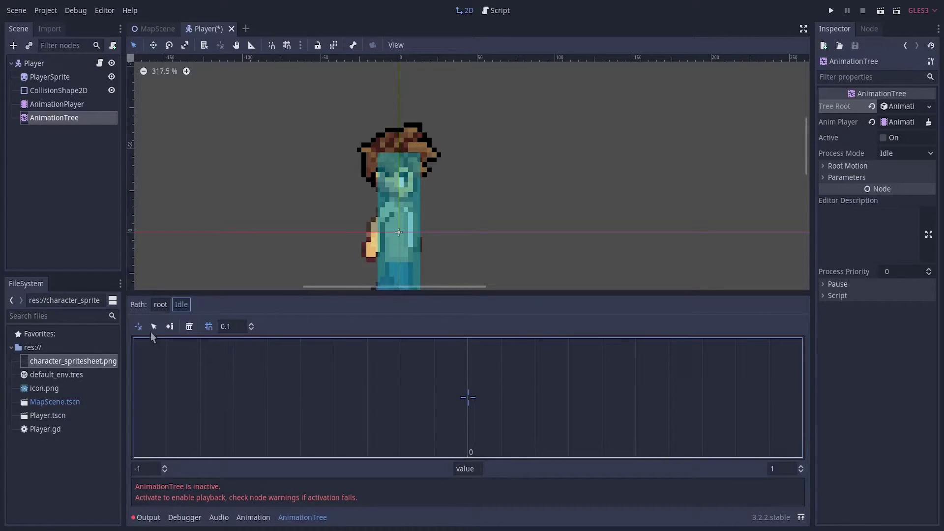
left_click(153, 356)
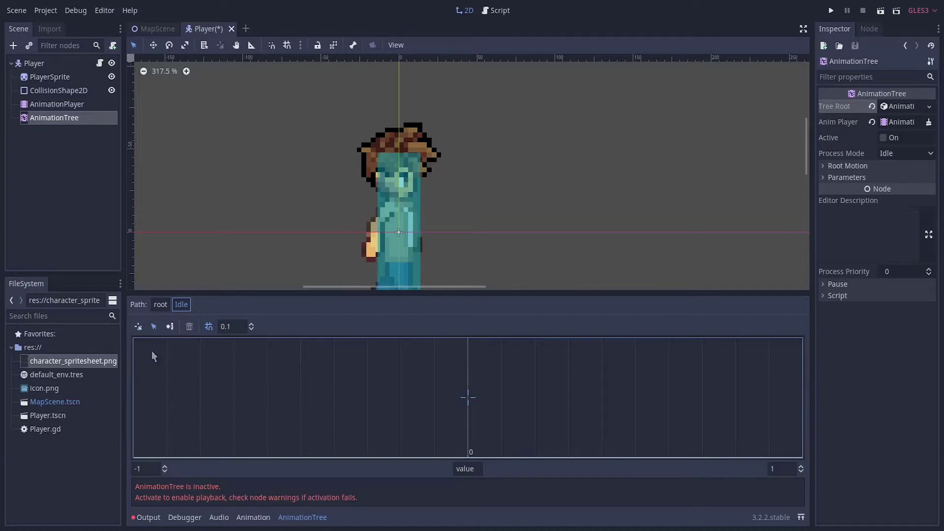
left_click(139, 388)
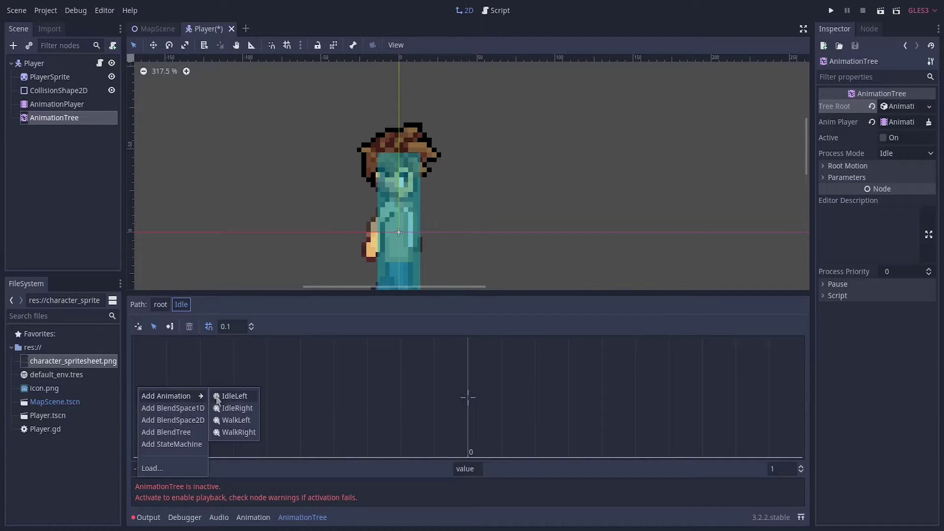
left_click(217, 398)
left_click(788, 398)
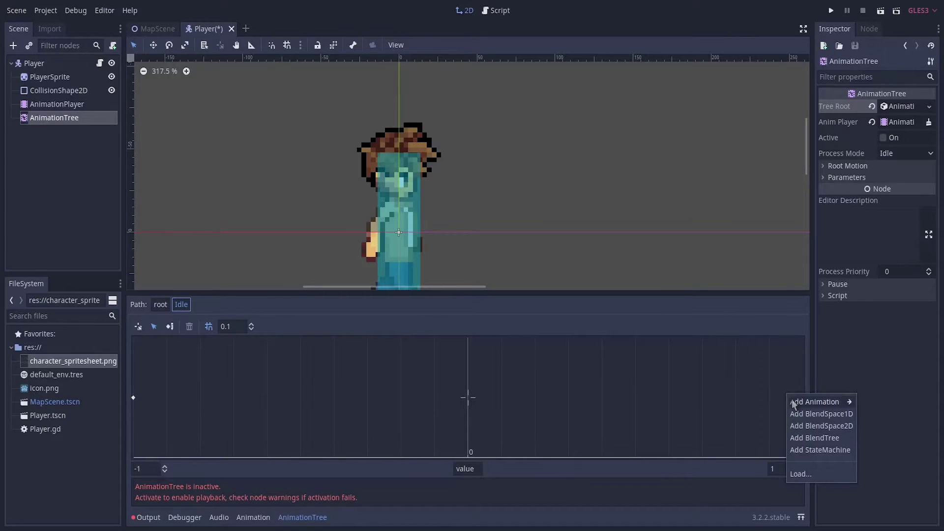
mouse_move(815, 399)
left_click(865, 414)
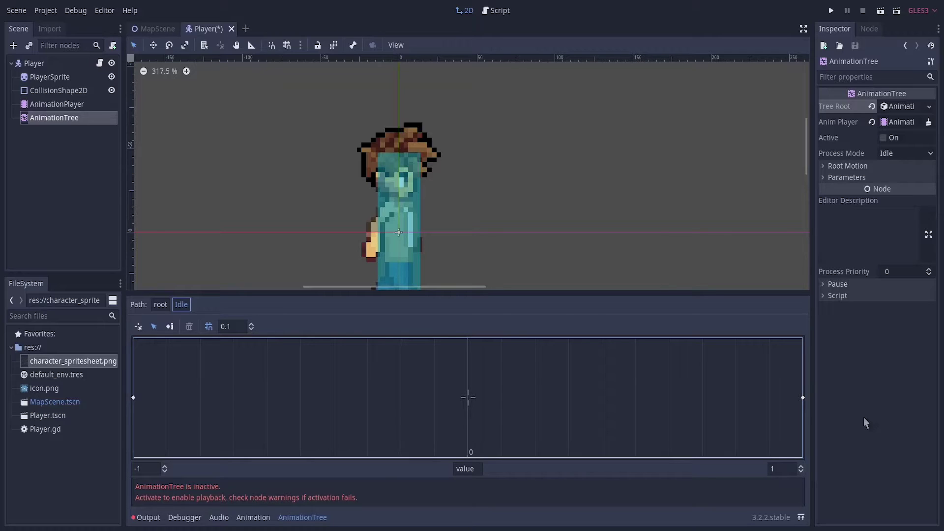
- Add a second BlendSpace1D state named Walk beside Idle
left_click(160, 304)
right_click(439, 368)
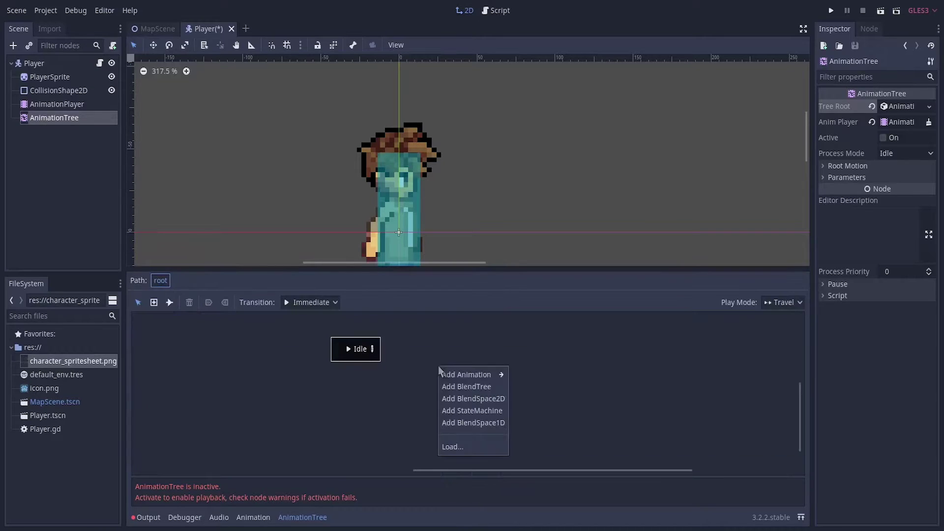
left_click(450, 422)
type("Walk")
key("Return")
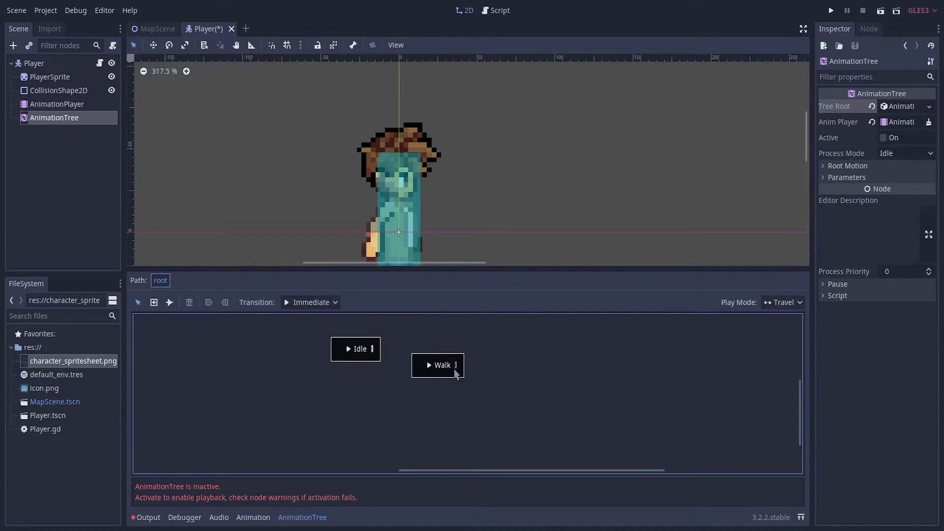
- Open Walk's blend space without adding points, then save Player.tscn and return to root
left_click(455, 366)
right_click(136, 398)
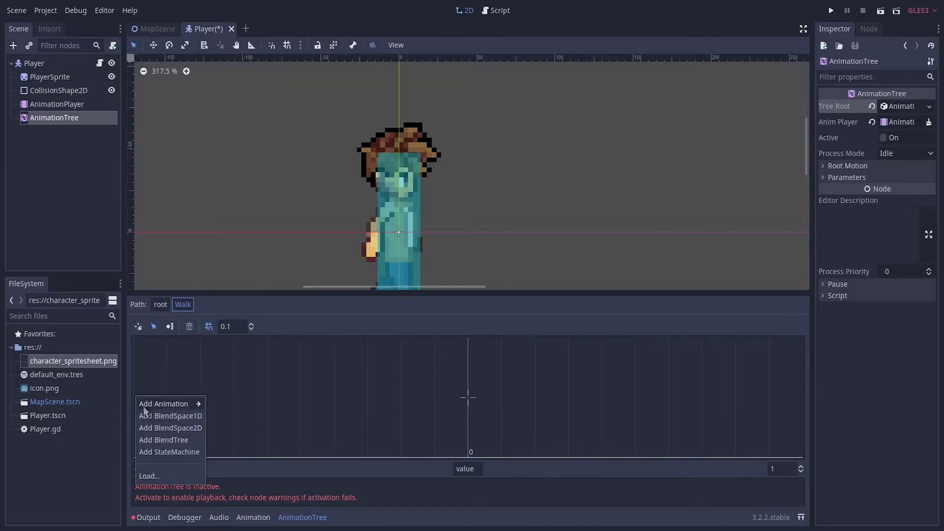
left_click(225, 432)
right_click(793, 402)
left_click(298, 374)
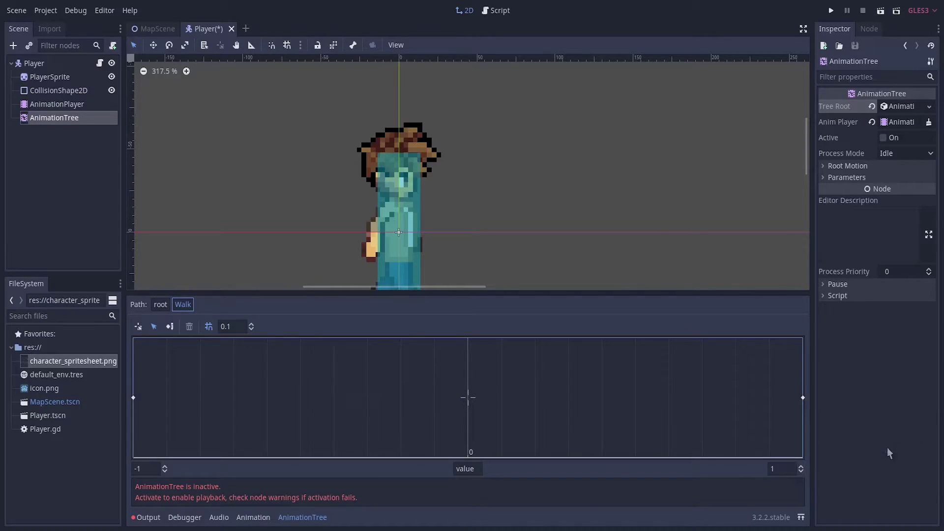
key("ctrl+s")
left_click(160, 305)
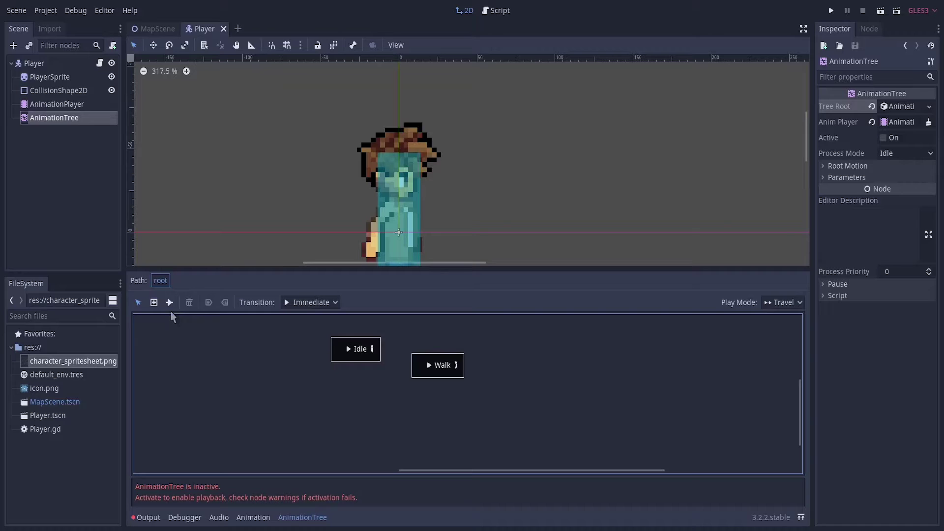
- Connect Idle to Walk with a transition and save the scene
left_click(170, 302)
mouse_move(379, 352)
left_mouse_down()
mouse_move(421, 367)
mouse_move(389, 374)
mouse_move(376, 363)
left_mouse_up()
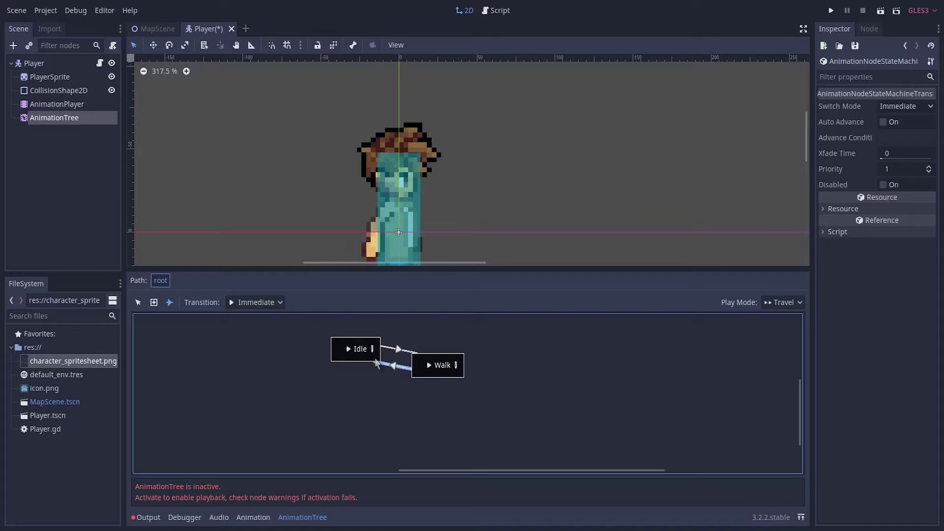
key("ctrl+s")
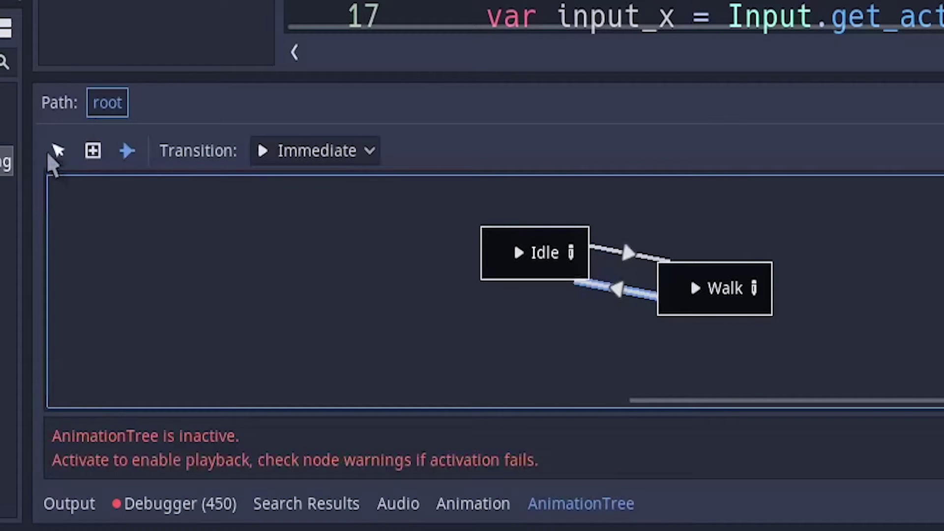
- Make Idle the state machine's autoplay-on-load starting state
left_click(58, 150)
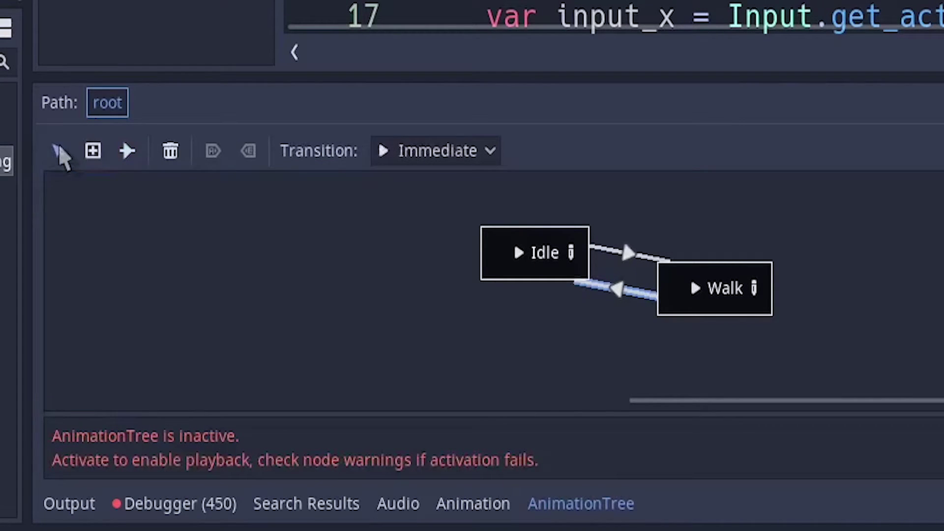
left_click(513, 261)
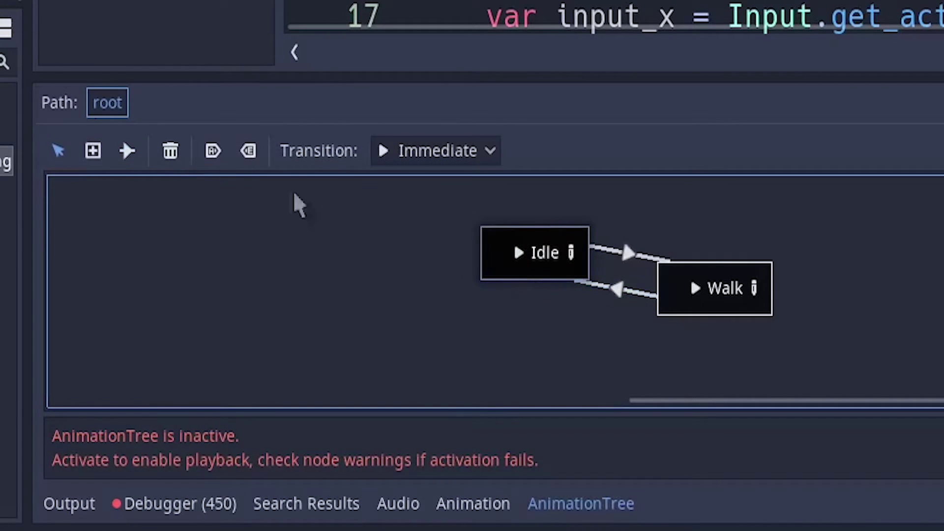
left_click(207, 154)
left_click(508, 255)
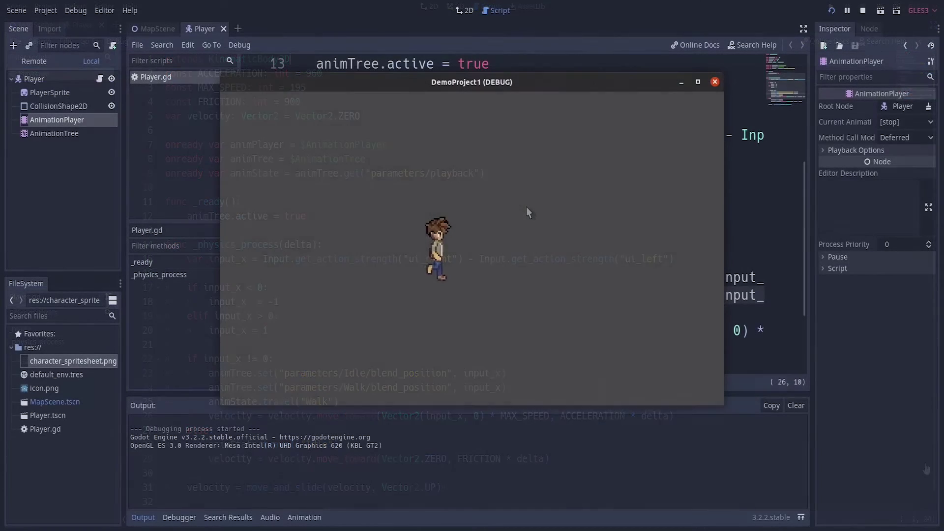
- Walk the player right, left and right in the running game, then stop and return to 2D view
key("Right")
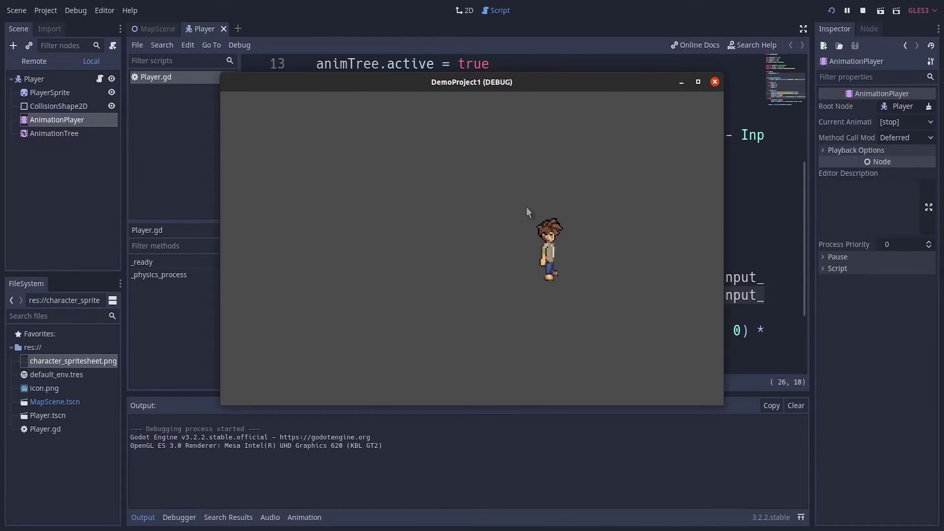
key("Left")
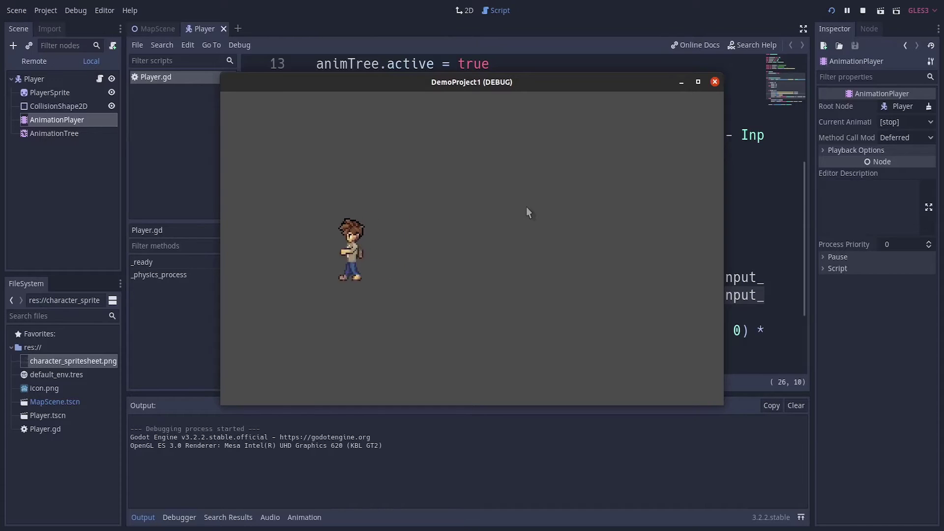
key("Right")
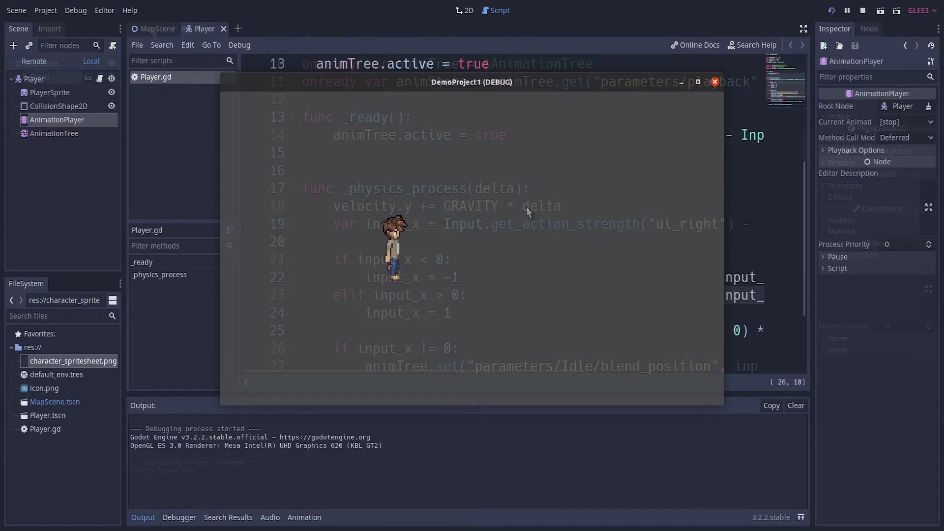
key("F8")
key("ctrl+F1")
- Add a Sprite named GroundSprite under the MapScene root
left_click(41, 63)
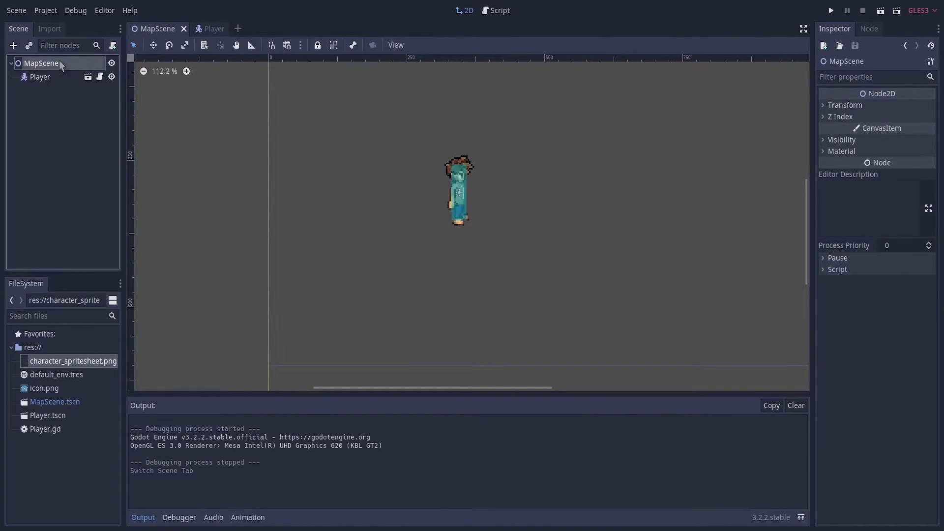
key("ctrl+a")
type("sprite")
key("Return")
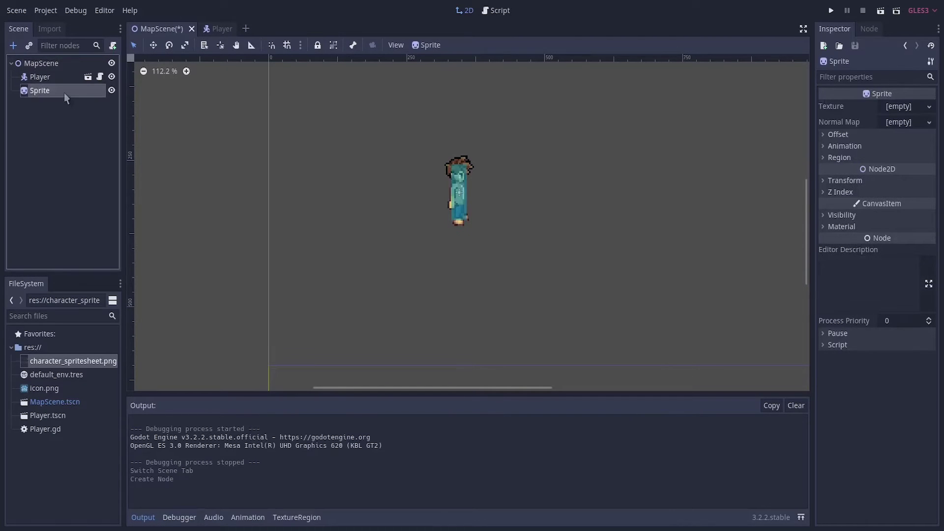
double_click(59, 91)
type("GroundSprite")
key("Return")
- Give GroundSprite the icon.png texture and stretch it into a large block below the player
left_click_drag(44, 388, 899, 116)
scroll(582, 206, "down", 3)
left_click_drag(361, 159, 749, 276)
scroll(668, 198, "up", 1)
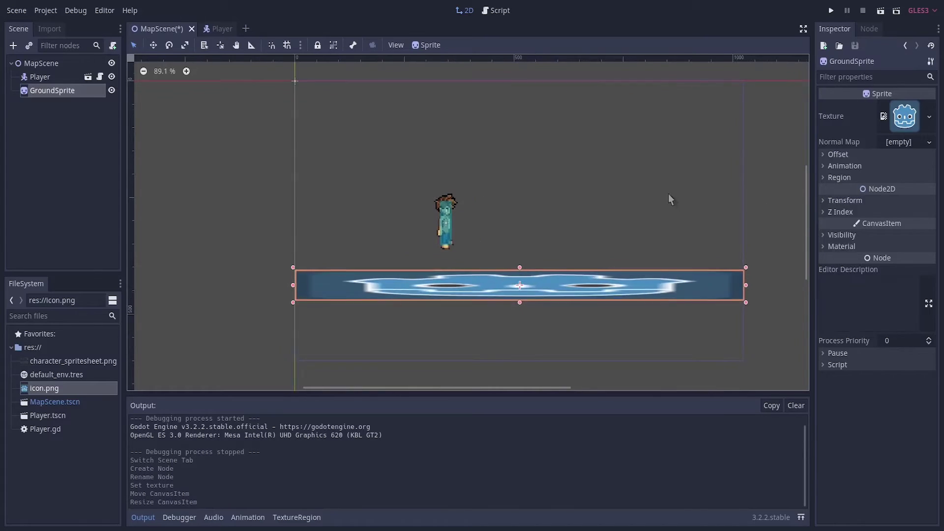
left_click_drag(497, 276, 481, 409)
- Set GroundSprite's Modulate colour to black
left_click(842, 444)
left_click(903, 472)
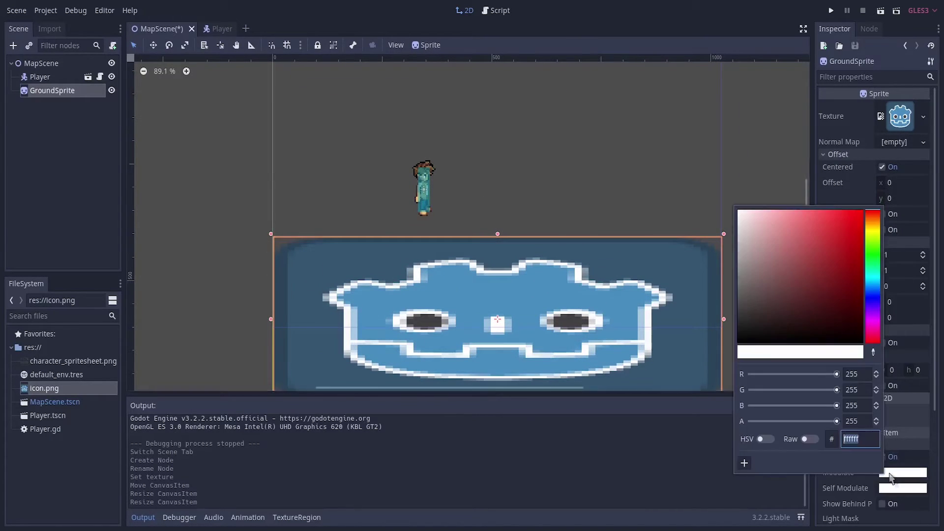
left_click_drag(796, 275, 797, 346)
left_click(682, 202)
left_click(52, 91)
- Add a CollisionShape2D with a RectangleShape2D sized to cover the ground block
key("ctrl+a")
type("CollisionShape2D")
key("Return")
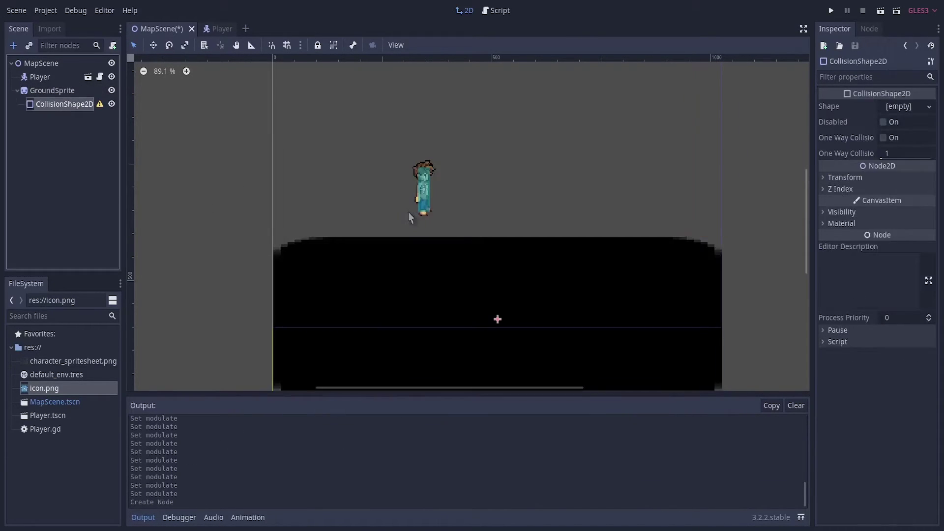
left_click(908, 106)
left_click(871, 194)
scroll(540, 236, "down", 3)
left_click_drag(574, 228, 732, 175)
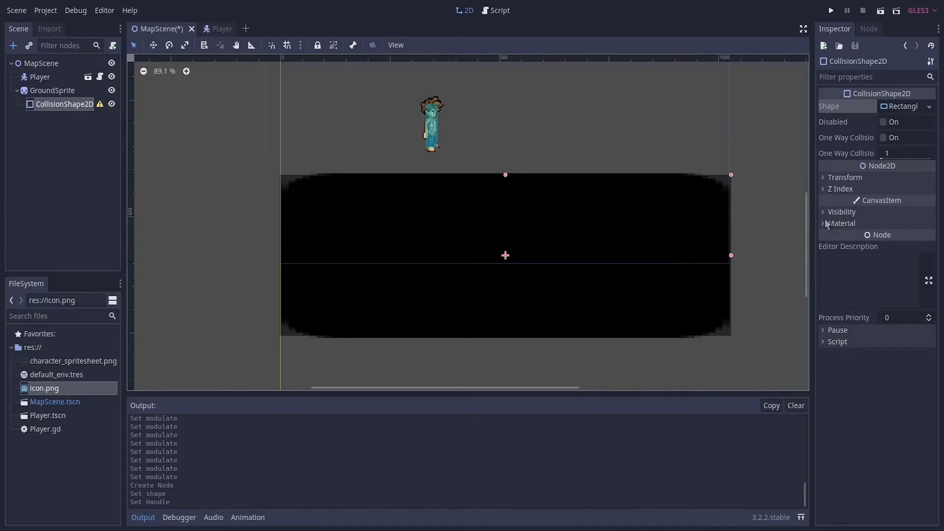
- Change GroundSprite's node type to StaticBody2D
right_click(45, 91)
left_click(54, 208)
type("Static")
key("Return")
- Add a child Sprite to the static body and name it GroundSprite
key("ctrl+a")
type("Sprite")
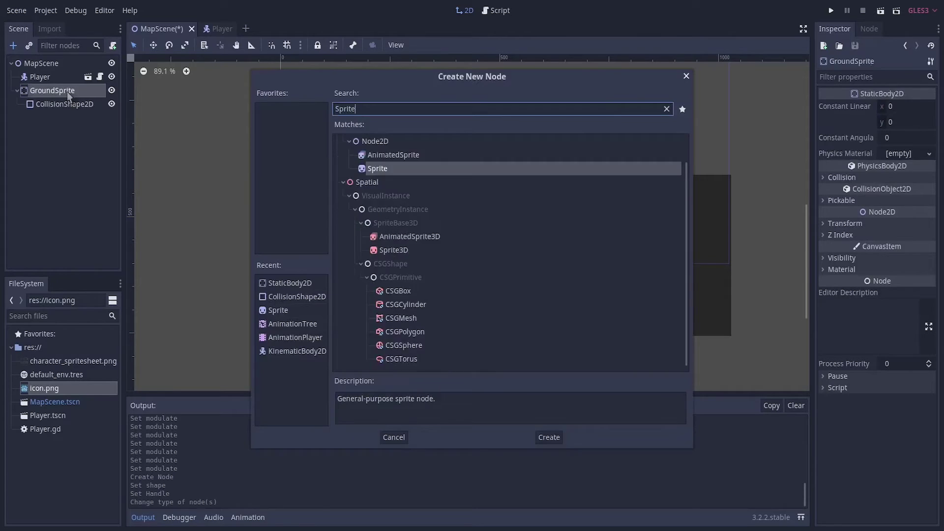
key("Return")
key("F2")
type("GroundSprite")
key("Return")
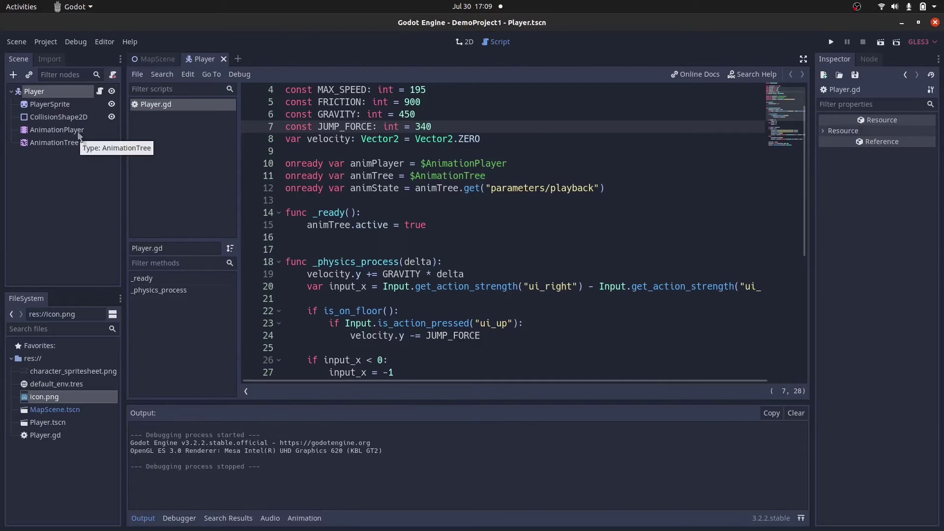
- Create a new JumpLeft animation with length 0.4
left_click(56, 130)
left_click(273, 360)
left_click(272, 354)
type("JumpLeft")
key("Return")
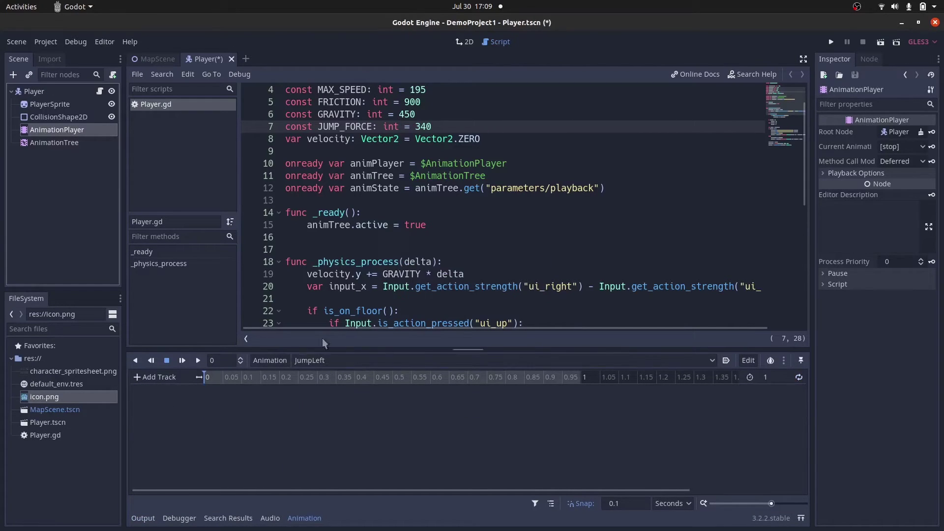
double_click(770, 377)
type("0.4")
key("Return")
- Key PlayerSprite's Frame values, starting at frame 33, into JumpLeft's frame track
left_click(50, 104)
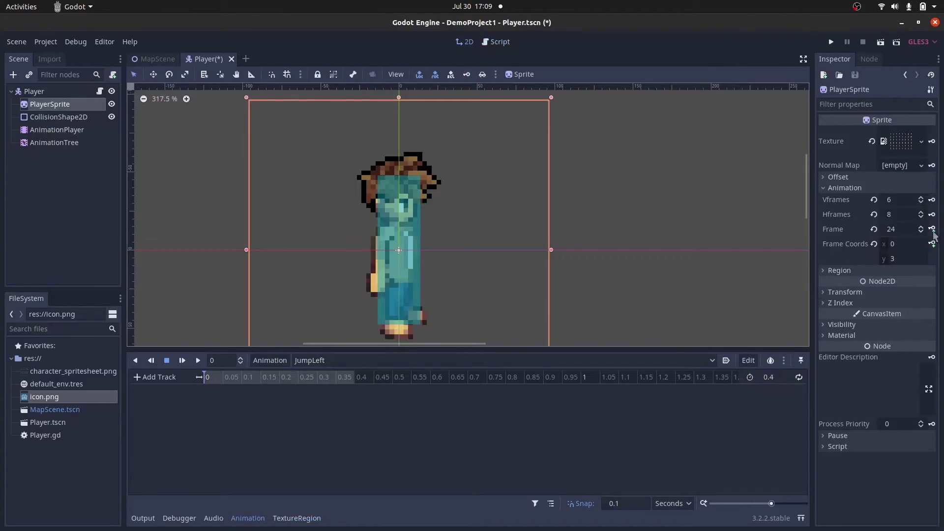
left_click(891, 229)
type("33")
key("Return")
left_click(932, 229)
left_click(506, 297)
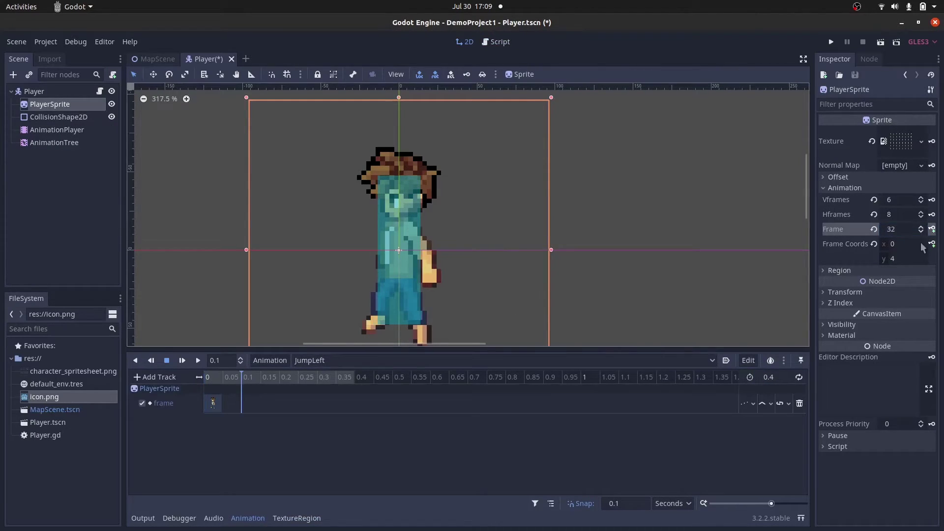
left_click(932, 229)
left_click(932, 229)
left_click(932, 229)
left_click(279, 377)
- Duplicate JumpLeft as JumpRight, replace its frame keys with new ones, and save
left_click(270, 361)
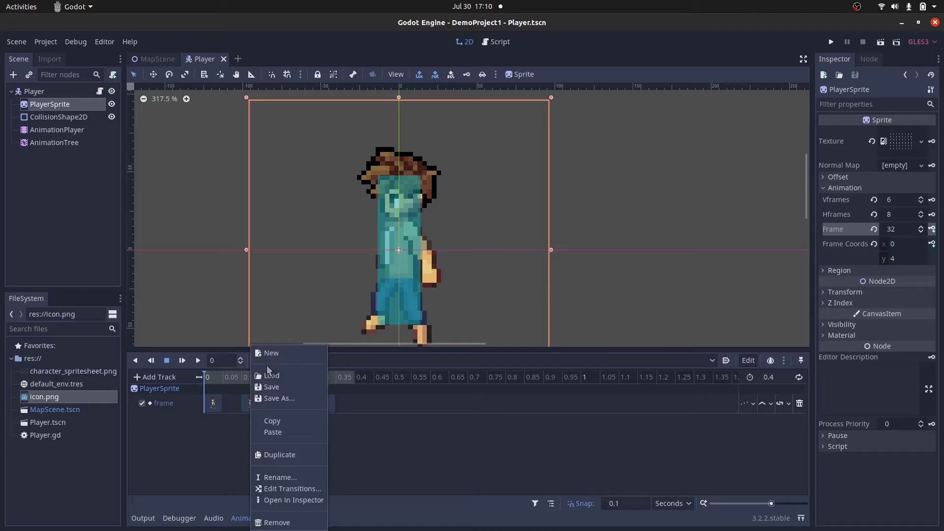
left_click(275, 455)
type("JumpRight")
left_click(501, 297)
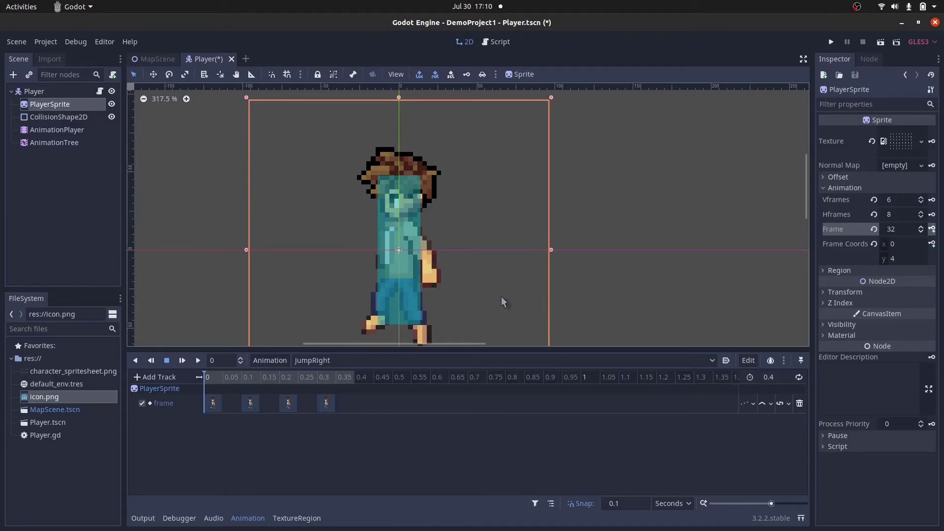
left_click_drag(197, 394, 354, 428)
key("Delete")
left_click(932, 229)
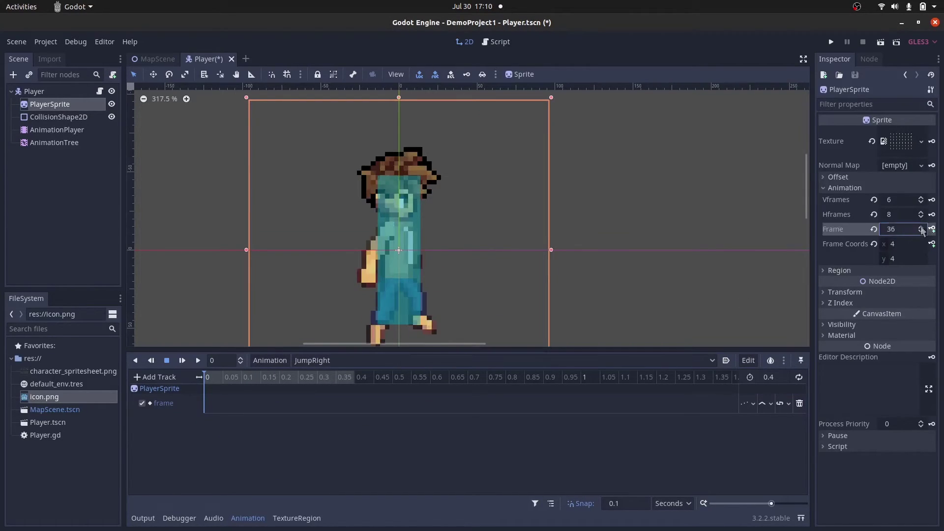
left_click(932, 229)
left_click(932, 229)
left_click(931, 229)
key("ctrl+s")
- Create a JumpLoopLeft animation with a single frame key at frame 35
left_click(312, 360)
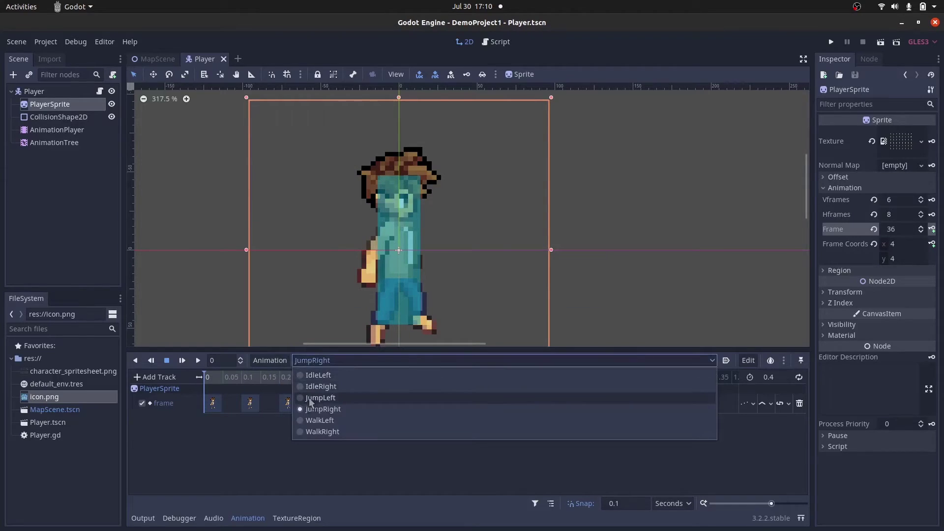
left_click(270, 360)
left_click(277, 356)
type("JumpLoop")
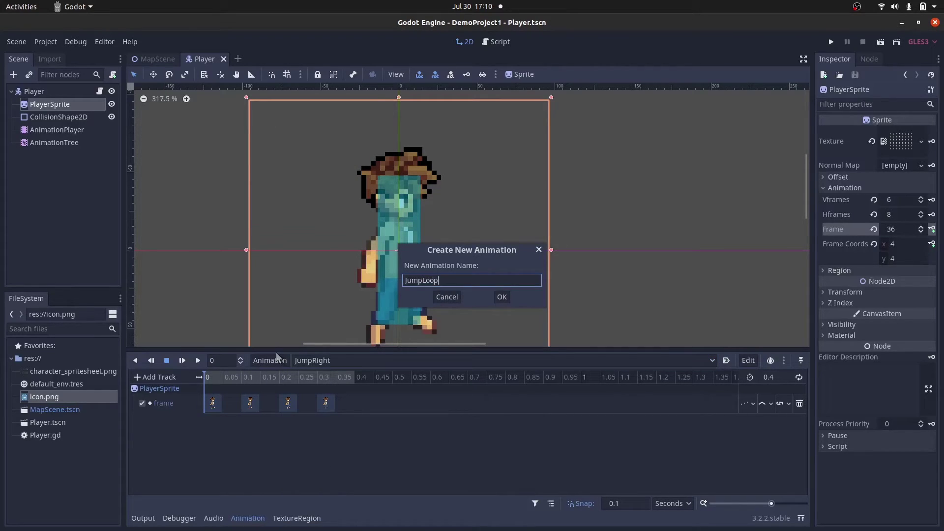
type("Left")
key("Return")
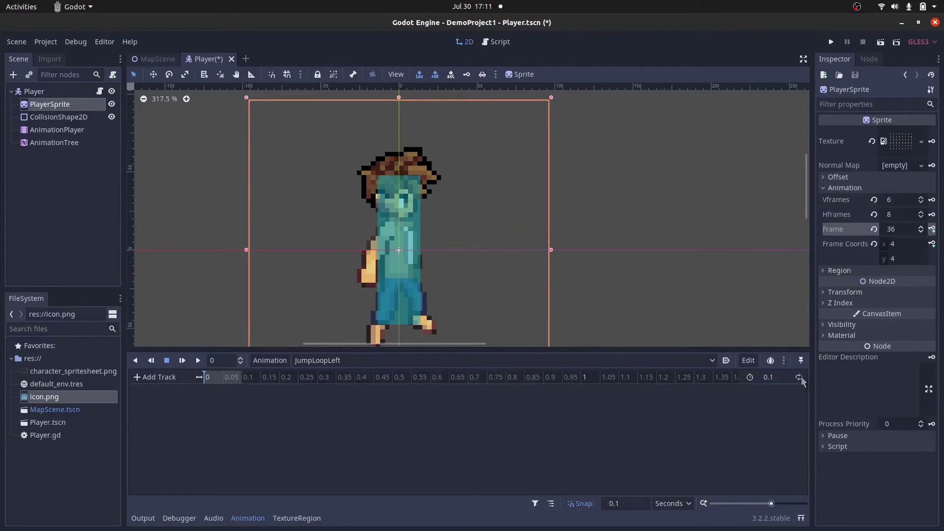
left_click(931, 229)
left_click(506, 297)
- Duplicate JumpLoopLeft as JumpLoopRight and edit its single key to frame 39
left_click(270, 360)
left_click(285, 450)
left_click(270, 361)
left_click(285, 462)
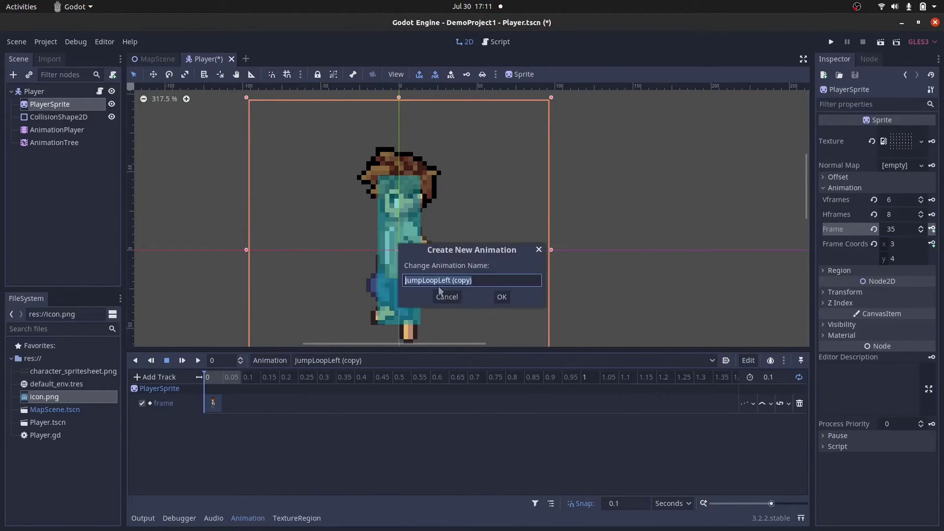
type("JumpLoopRight")
left_click(502, 298)
left_click(212, 404)
scroll(928, 146, "up", 4)
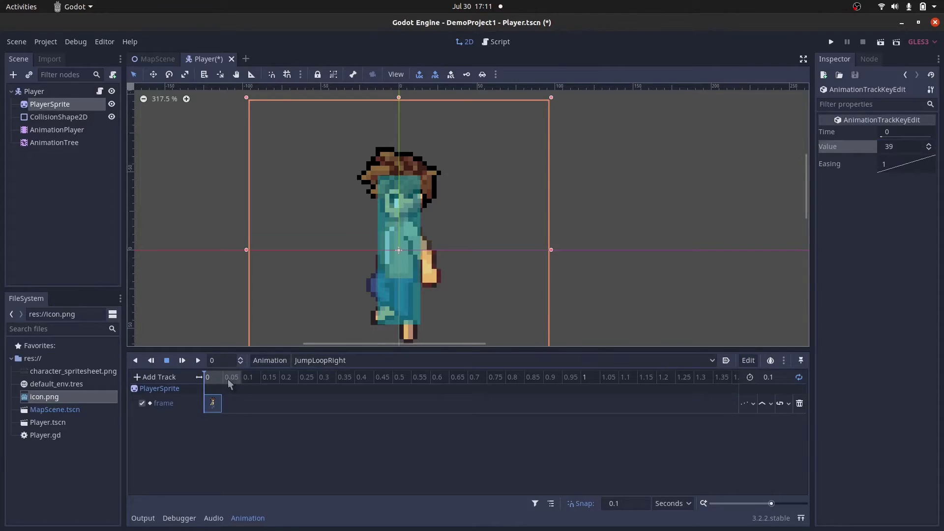
left_click(50, 103)
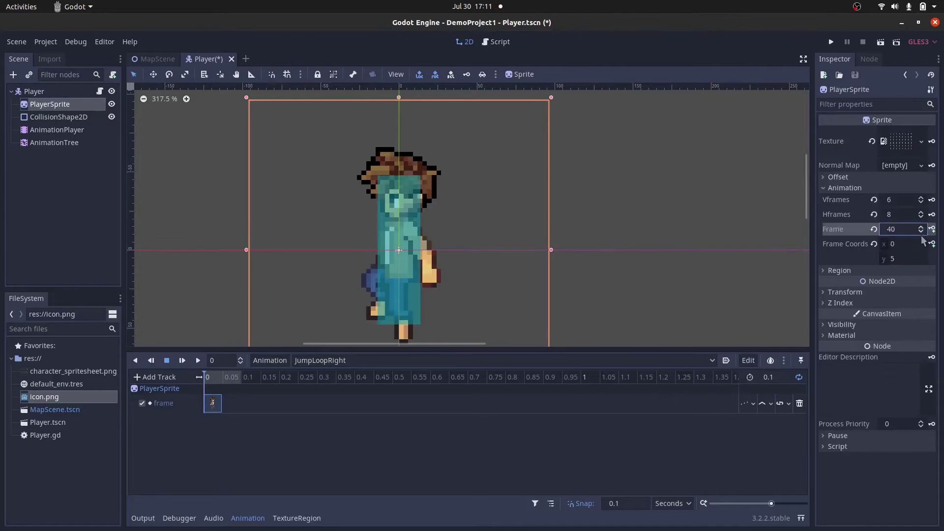
left_click(320, 360)
- Create a 0.4-second FallLeft animation keying the sprite frames from 0 to 0.3
left_click(270, 360)
left_click(285, 372)
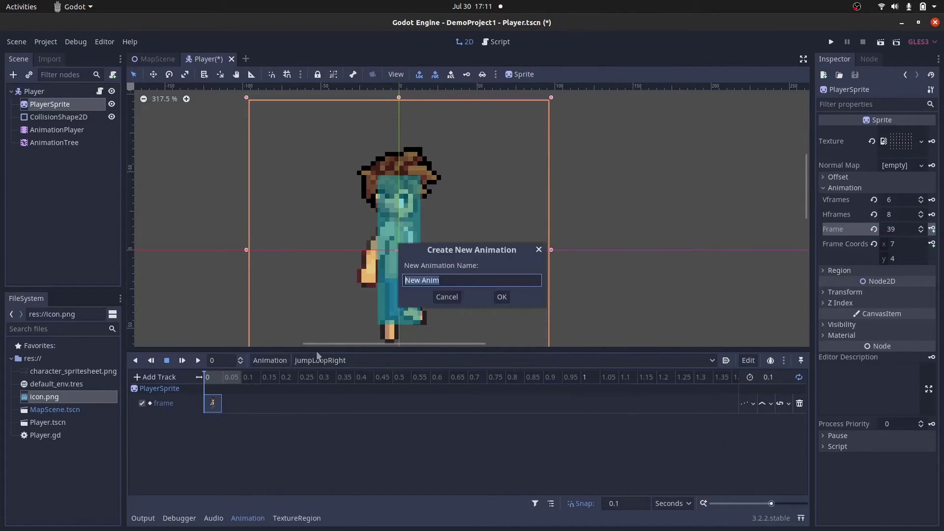
type("FallLeft")
key("Return")
double_click(765, 377)
type("0.4")
key("Return")
left_click(921, 227)
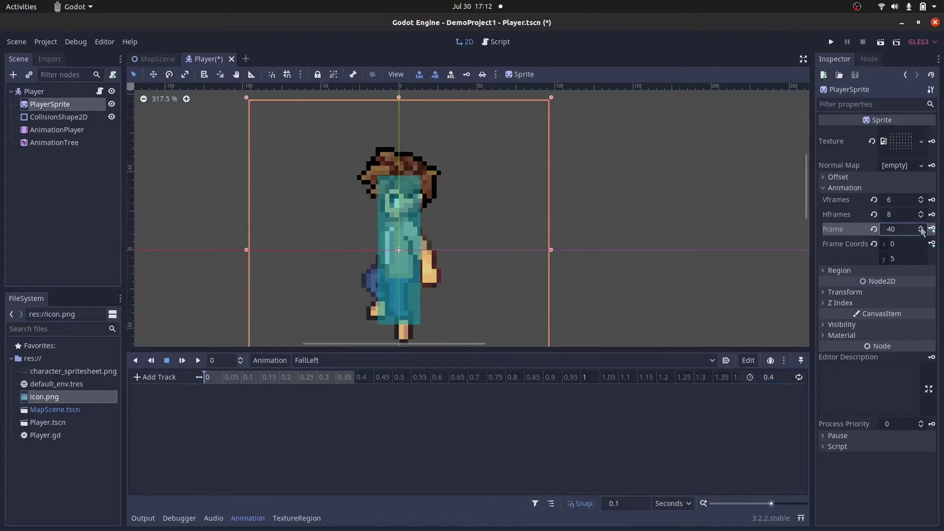
left_click(932, 229)
key("Return")
left_click(932, 229)
left_click(932, 229)
left_click(932, 229)
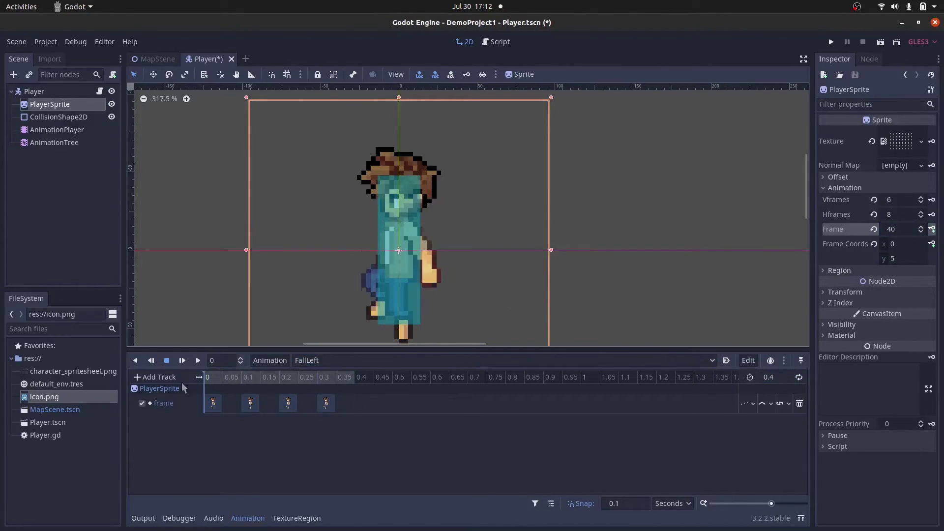
- Duplicate FallLeft as FallRight and adjust its keys for the right-facing fall frames
left_click(270, 361)
left_click(268, 456)
type("FallRight")
key("Return")
left_click_drag(339, 421, 207, 396)
key("Delete")
left_click(159, 389)
key("ctrl+z")
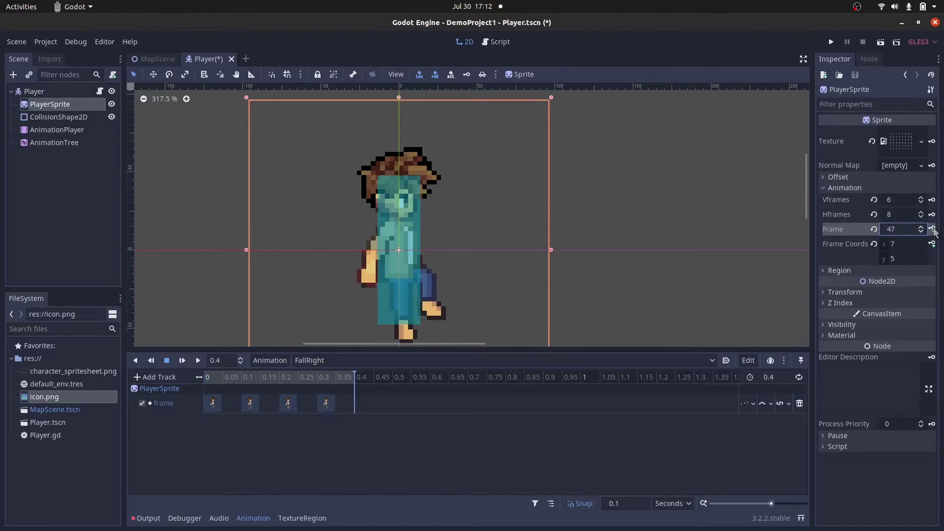
left_click(167, 360)
- Create a FallLeftLoop animation with a single key on the falling loop frame
left_click(270, 360)
left_click(268, 382)
type("FallLeftLoop")
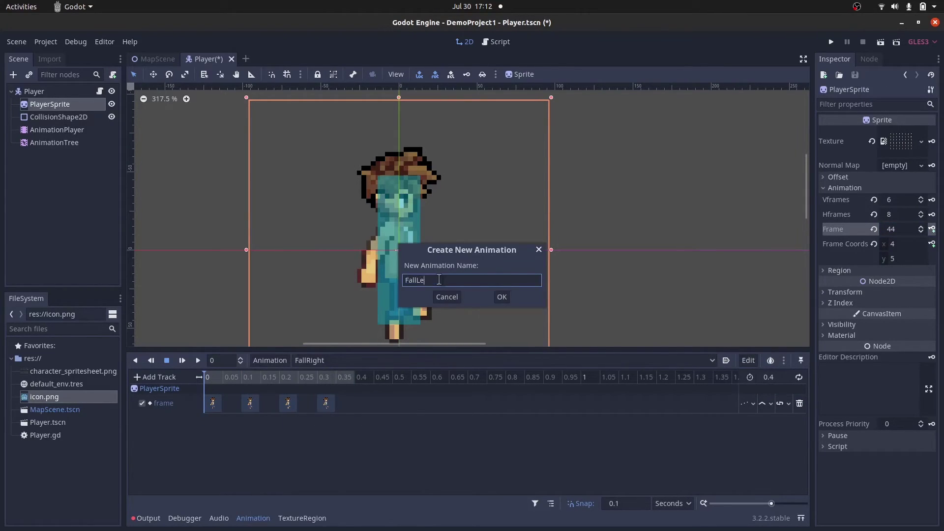
left_click(502, 297)
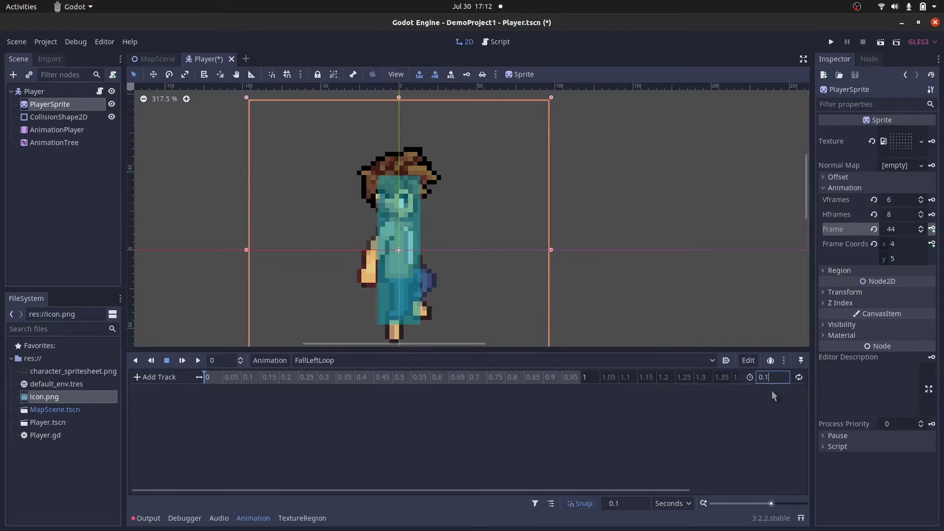
left_click(921, 232)
left_click(921, 232)
left_click(931, 229)
- Duplicate FallLeftLoop, rename it FallRightLoop, save, and select its key to set frame 47
left_click(505, 295)
left_click(270, 360)
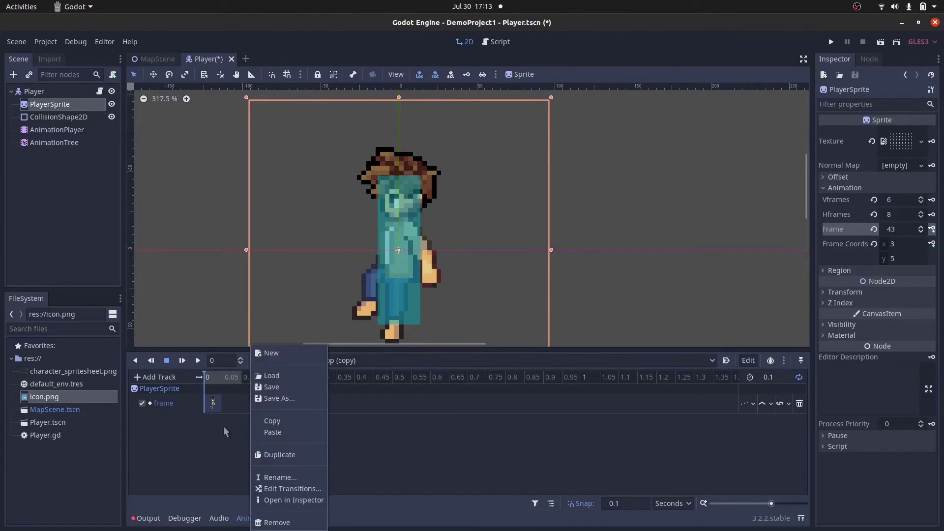
left_click(283, 453)
key("Delete")
key("Delete")
key("Delete")
key("Delete")
key("Delete")
key("Delete")
key("Delete")
key("Left")
key("Left")
key("Left")
key("Left")
key("BackSpace")
key("BackSpace")
key("BackSpace")
key("BackSpace")
type("Right")
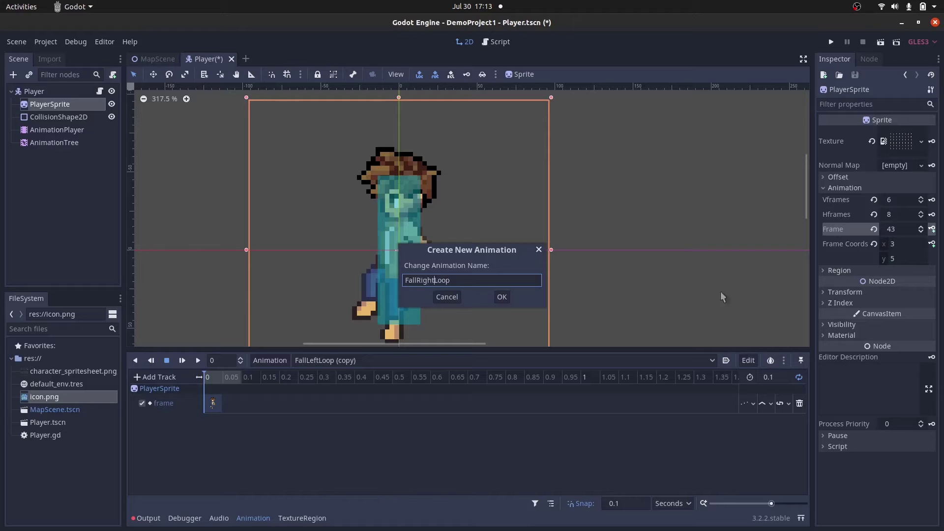
key("Return")
key("ctrl+s")
left_click(213, 403)
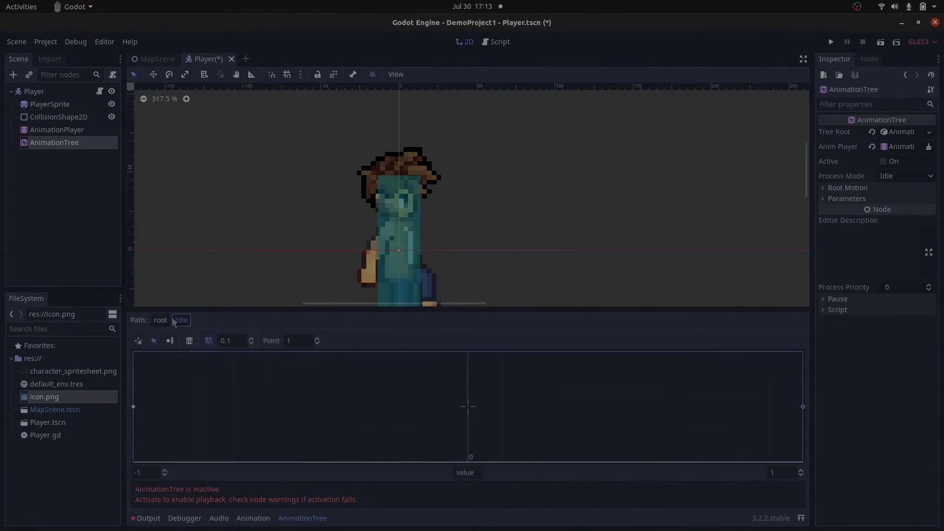
- In the AnimationTree state machine, add BlendSpace1D states named Jump and JumpLoop
left_click(163, 320)
right_click(235, 413)
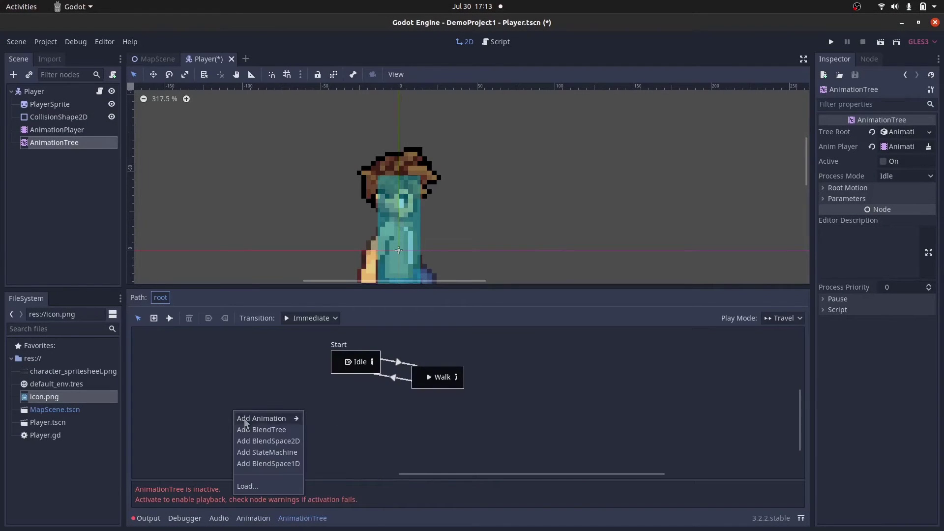
left_click(244, 464)
type("Jump")
key("Return")
right_click(285, 422)
left_click(293, 473)
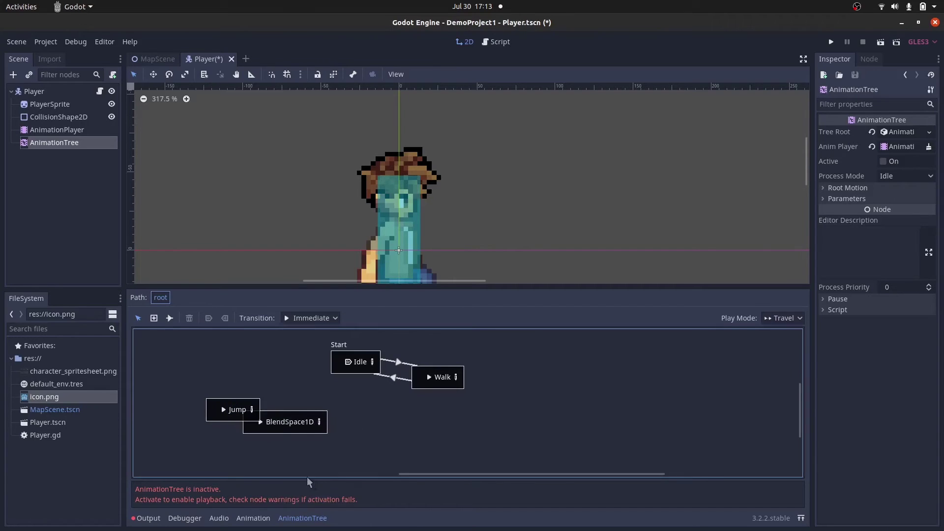
type("JumpLoop")
key("Return")
- Add Fall and FallLoop blend-space states and rearrange the new nodes in the graph
right_click(358, 440)
left_click(374, 492)
type("Fall")
key("Return")
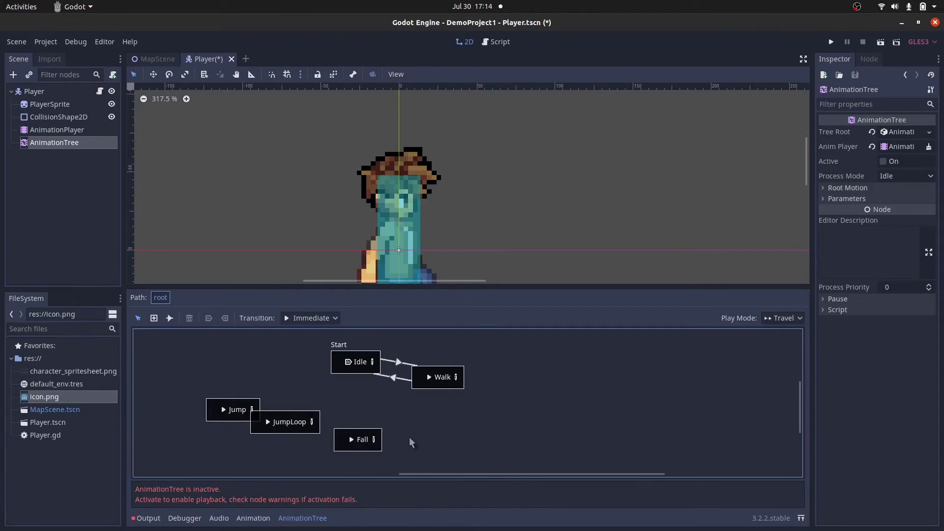
right_click(414, 437)
left_click(435, 489)
type("FallLoop")
key("Return")
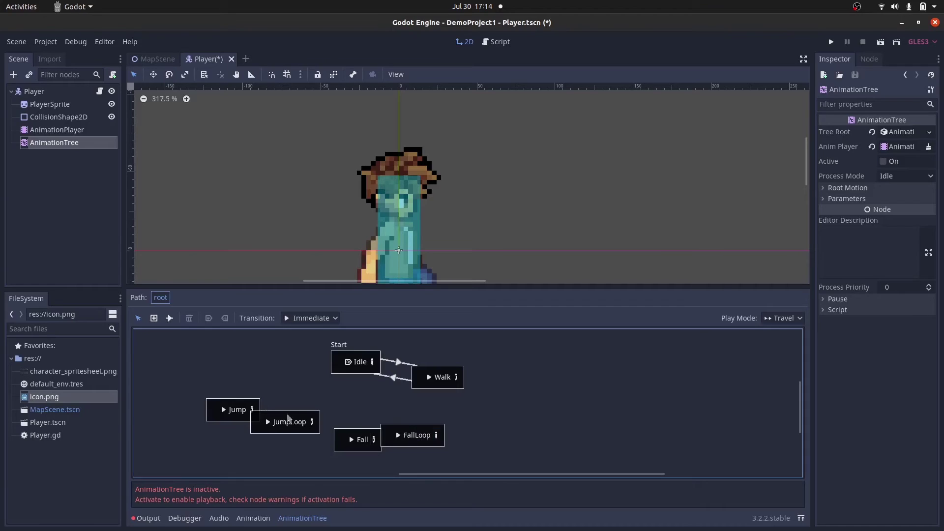
left_click_drag(341, 446, 337, 457)
left_click_drag(286, 422, 279, 451)
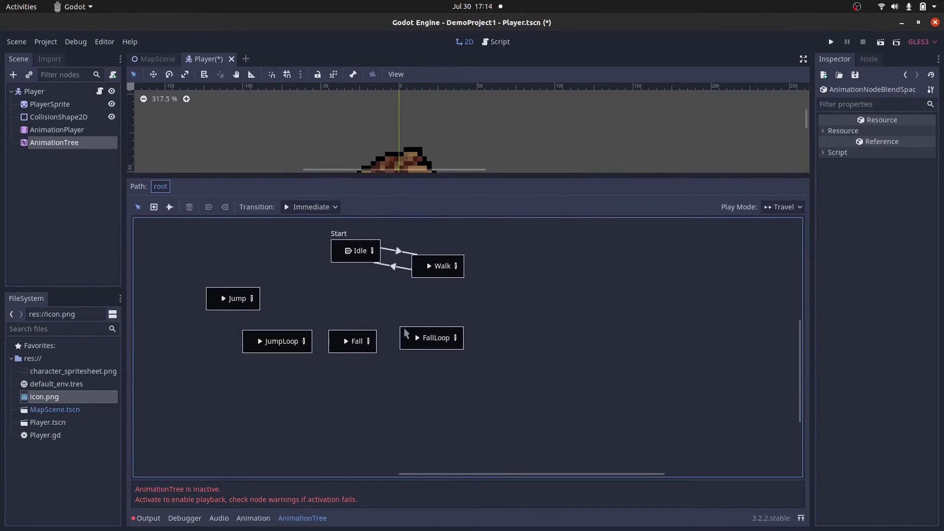
- Connect transitions from Idle to Jump and from Walk to Jump
left_click(170, 207)
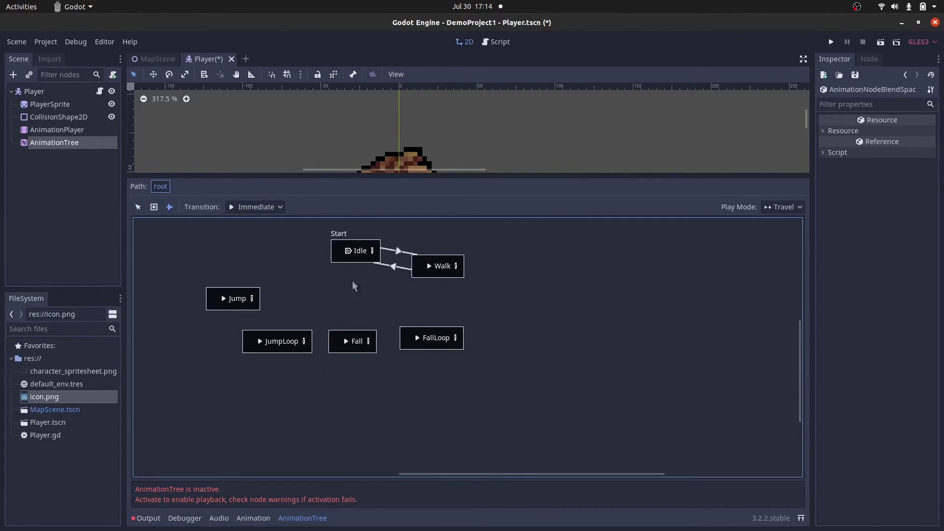
left_click_drag(356, 259, 254, 298)
mouse_move(434, 268)
left_mouse_down()
mouse_move(244, 307)
mouse_move(269, 340)
left_mouse_up()
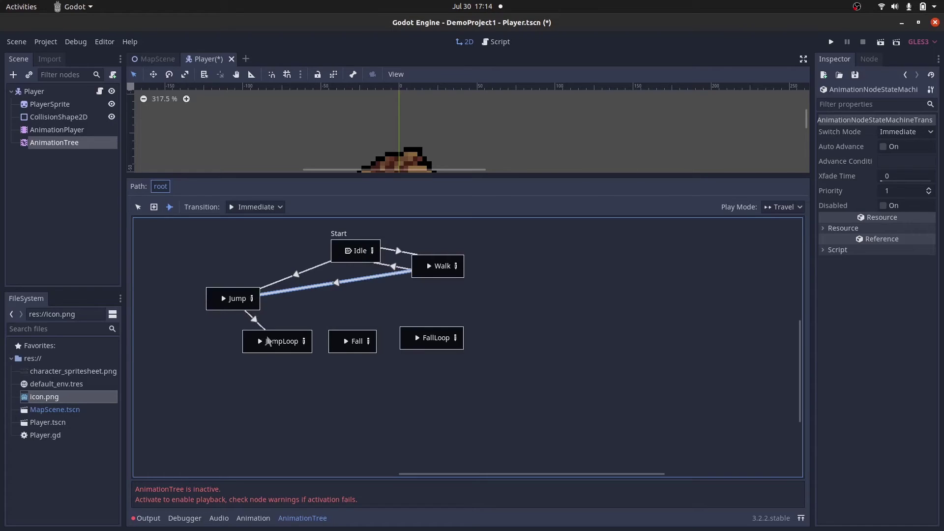
- Set the Jump→JumpLoop transition to switch AtEnd with Auto Advance on
left_click(267, 337)
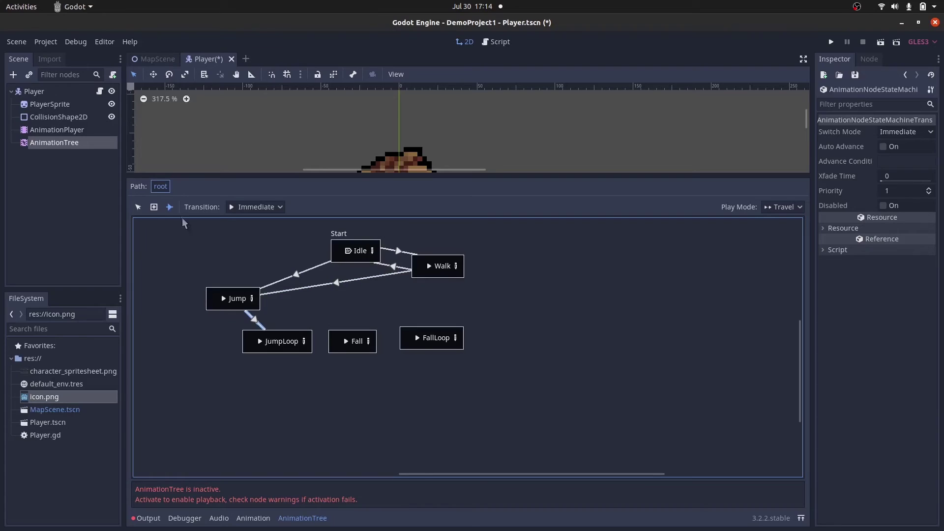
left_click(138, 207)
left_click(906, 132)
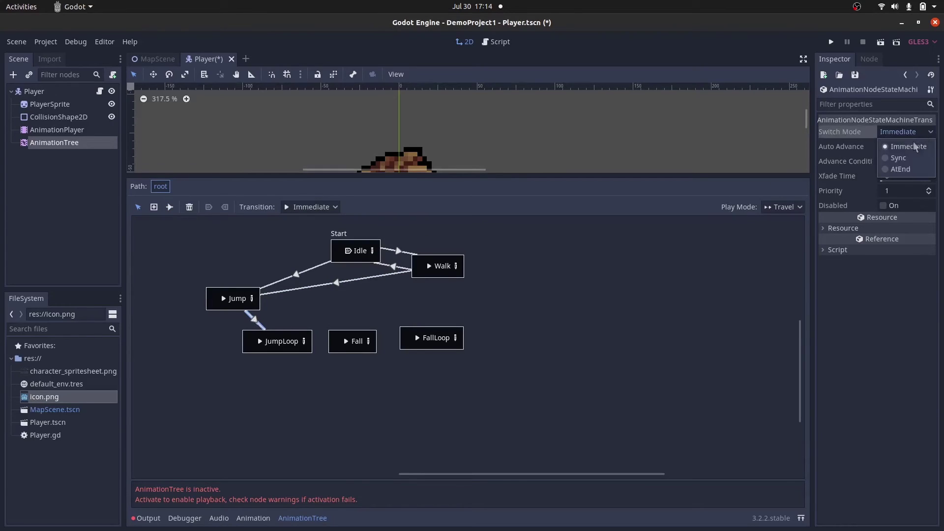
left_click(901, 169)
left_click(884, 147)
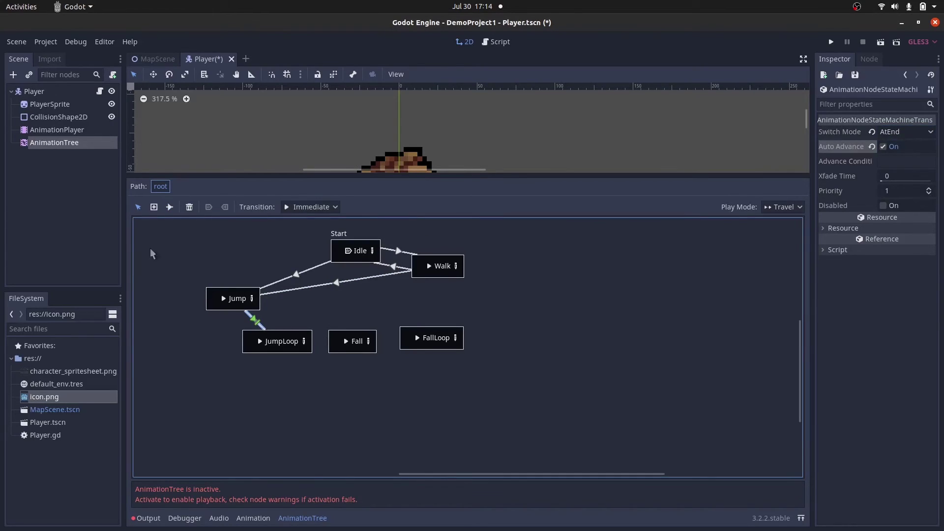
- Connect JumpLoop to Fall, and set Fall→FallLoop to AtEnd with Auto Advance
left_click(169, 206)
left_click_drag(280, 341, 423, 339)
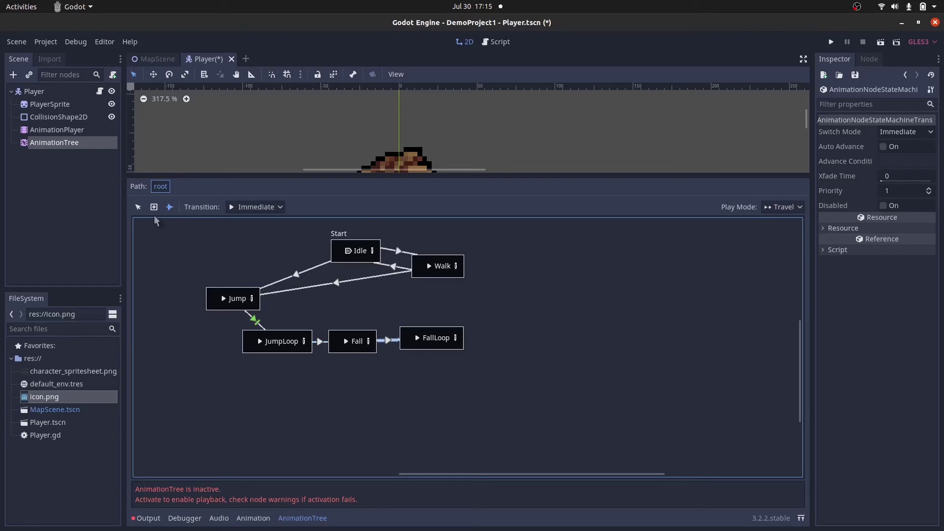
left_click(138, 206)
left_click(386, 340)
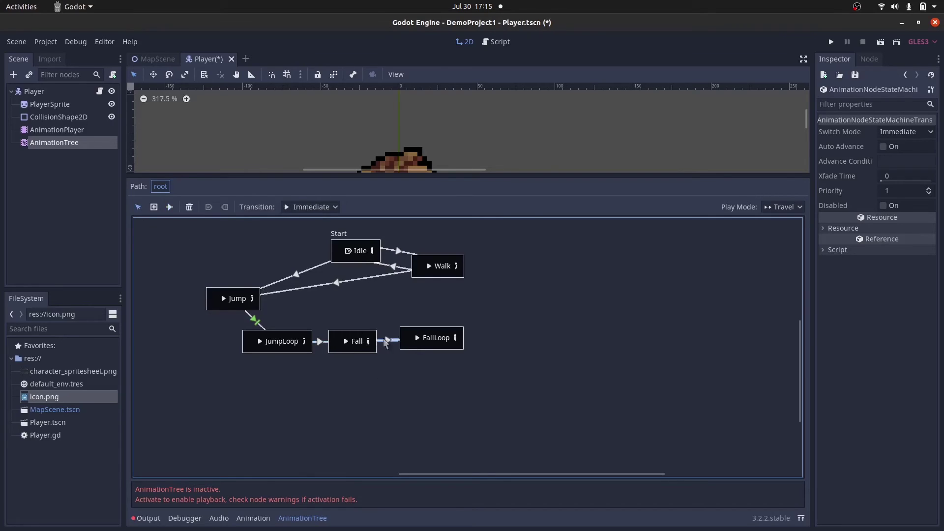
left_click(904, 132)
left_click(895, 171)
left_click(884, 146)
- Connect FallLoop back to Idle and arrange Jump, JumpLoop, Fall, FallLoop in a column
left_click(170, 206)
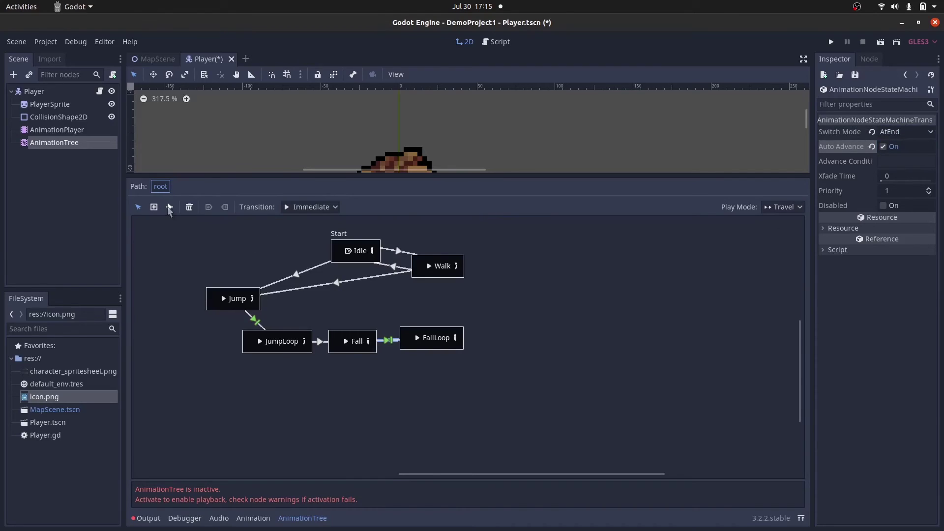
left_click_drag(432, 338, 369, 262)
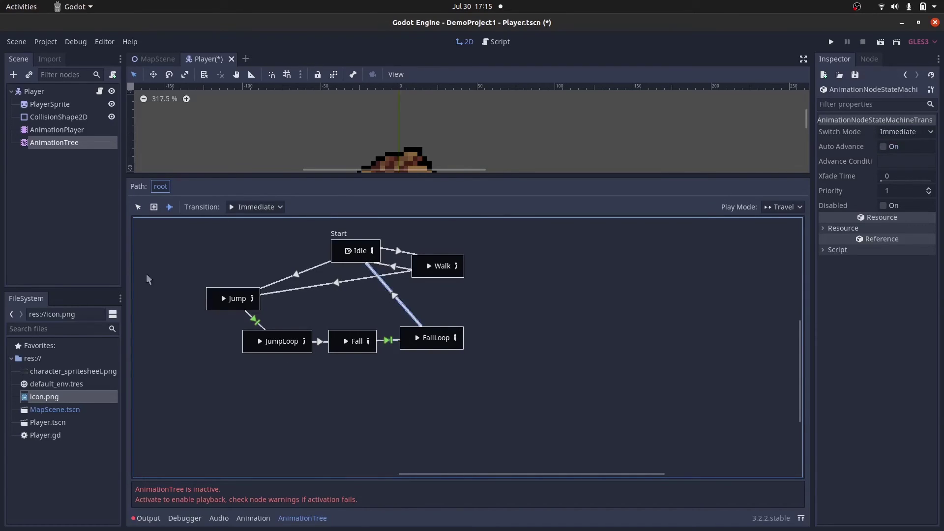
left_click(137, 206)
left_click_drag(277, 341, 237, 341)
left_click_drag(352, 342, 238, 381)
left_click_drag(415, 344, 288, 438)
left_click_drag(443, 266, 434, 294)
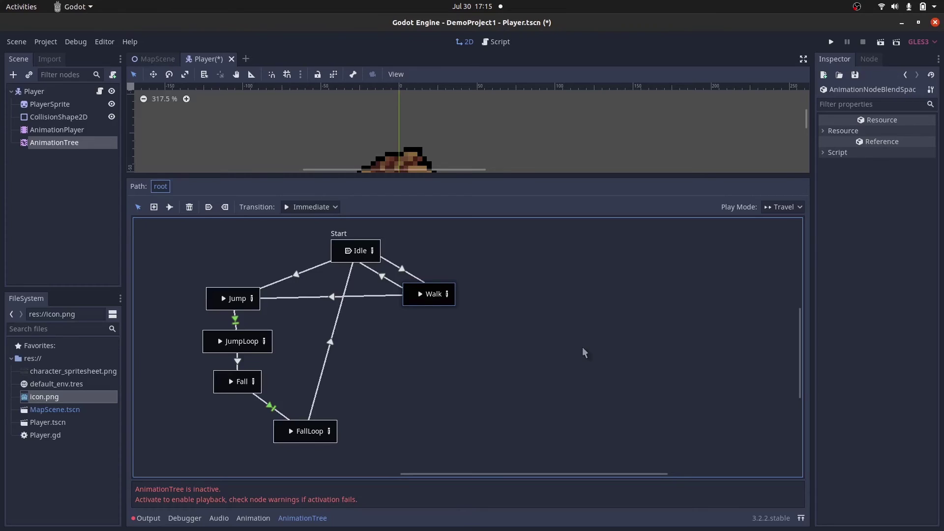
- Add the left-facing jump animation at -1 and right-facing at 1 in the Jump blend space
right_click(141, 359)
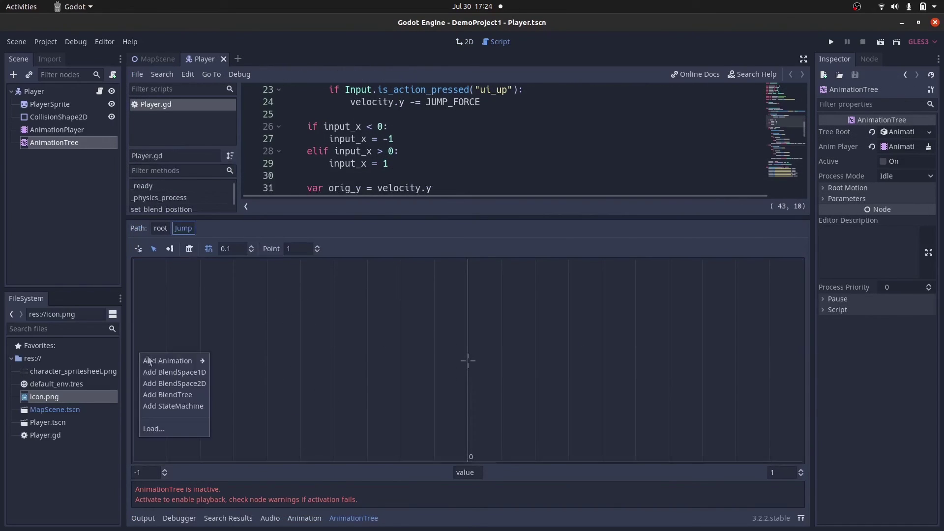
mouse_move(162, 362)
left_click(231, 374)
right_click(790, 362)
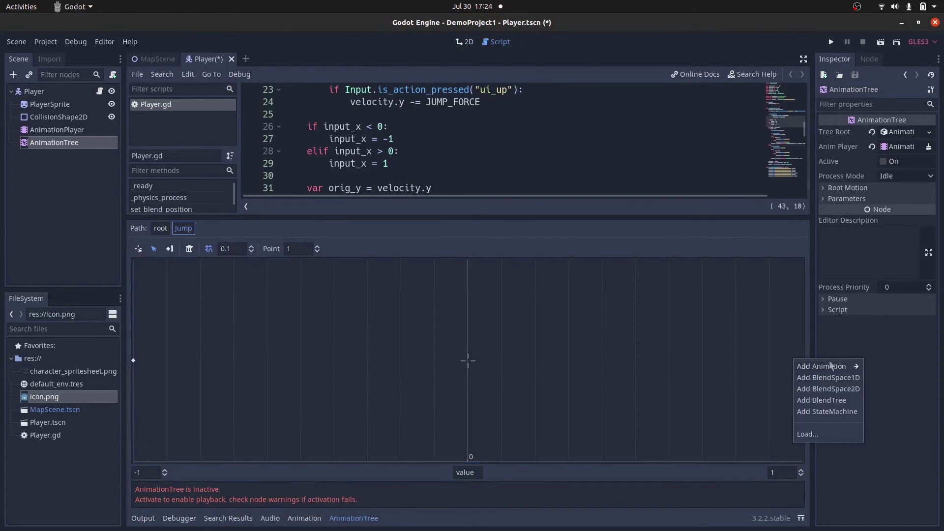
left_click(812, 367)
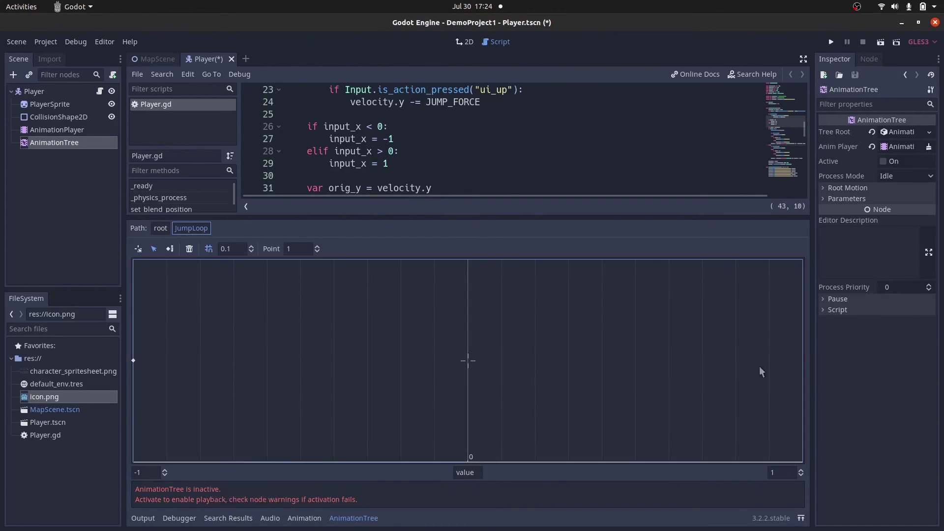
- Add the JumpLoop blend space's animation points at 1 and -1
right_click(799, 362)
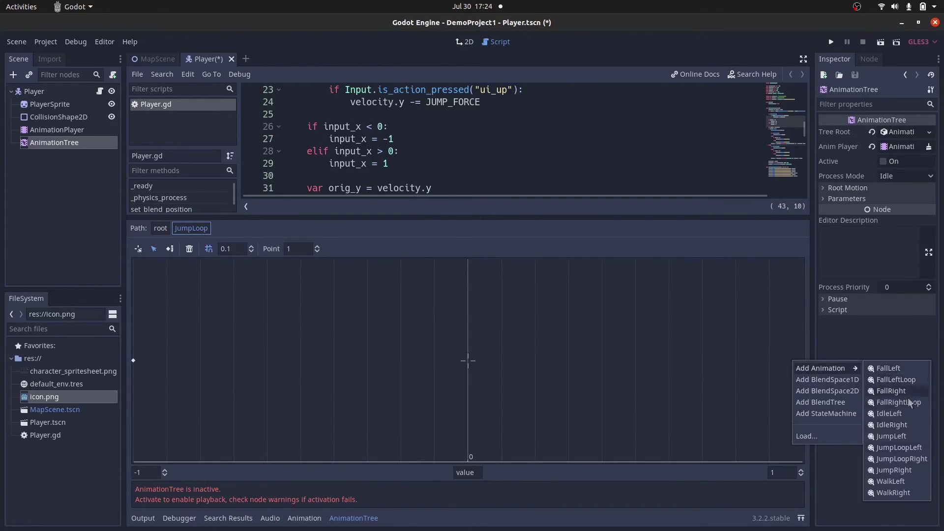
left_click(811, 366)
right_click(134, 360)
left_click(231, 374)
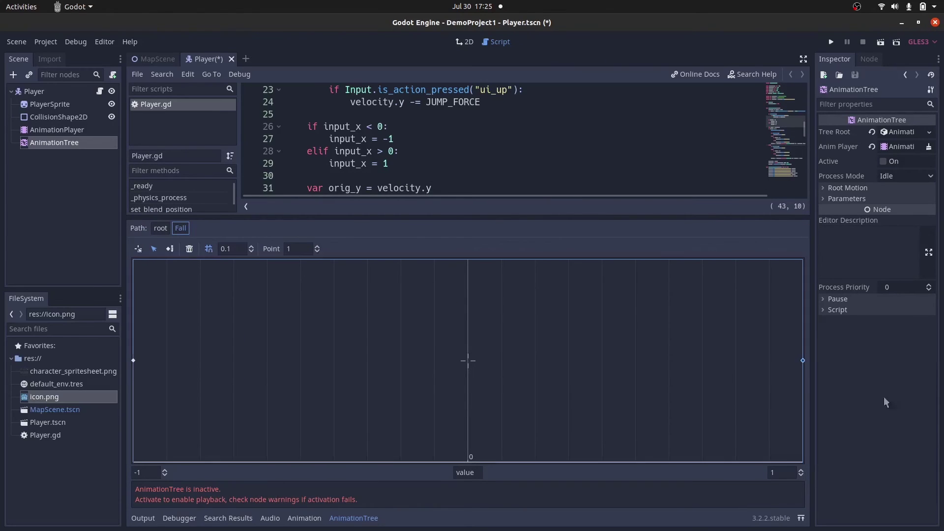
- Add FallLeftLoop at -1 in the FallLoop blend space and begin adding the right one at 1
right_click(133, 361)
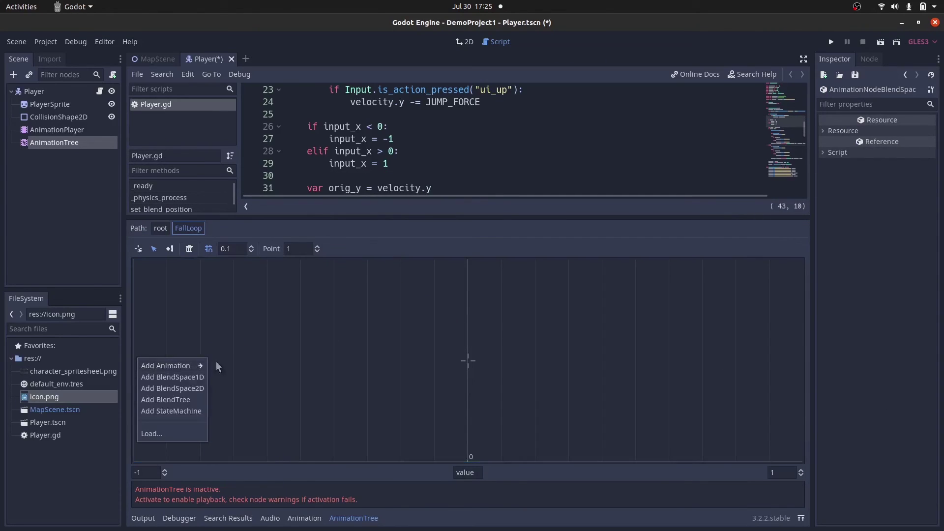
mouse_move(162, 365)
left_click(236, 376)
right_click(799, 362)
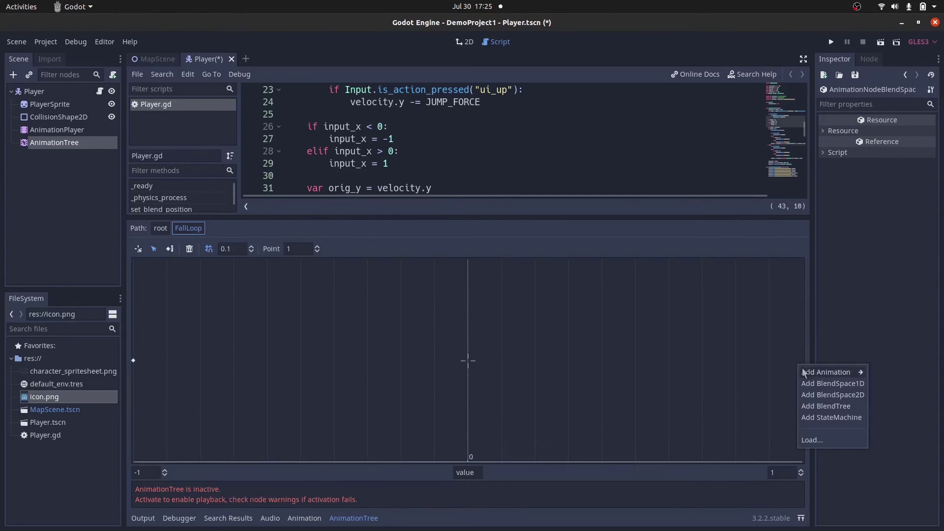
mouse_move(835, 372)
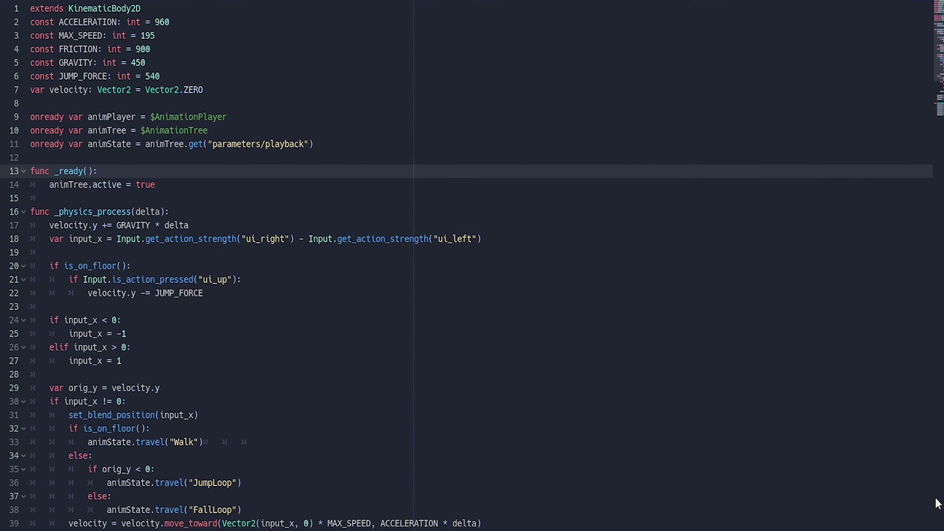
scroll(823, 294, "down", 3)
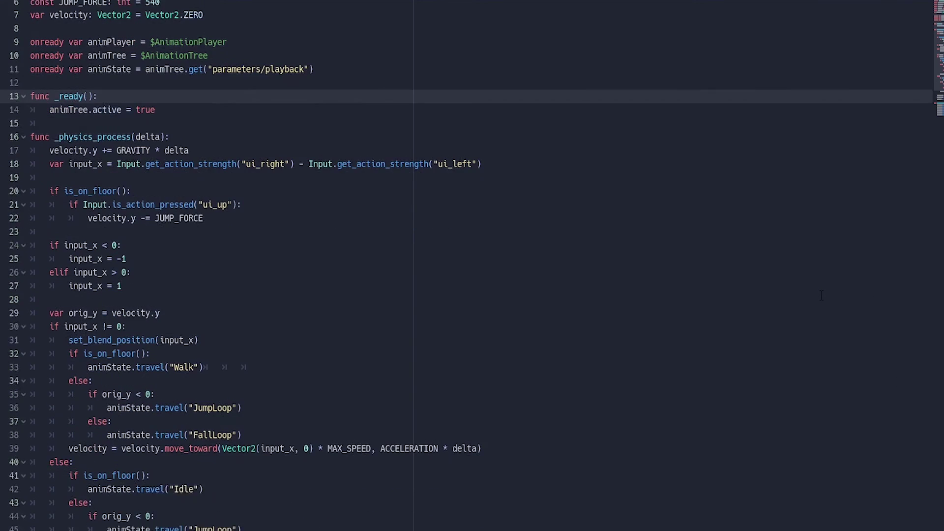
scroll(821, 297, "down", 4)
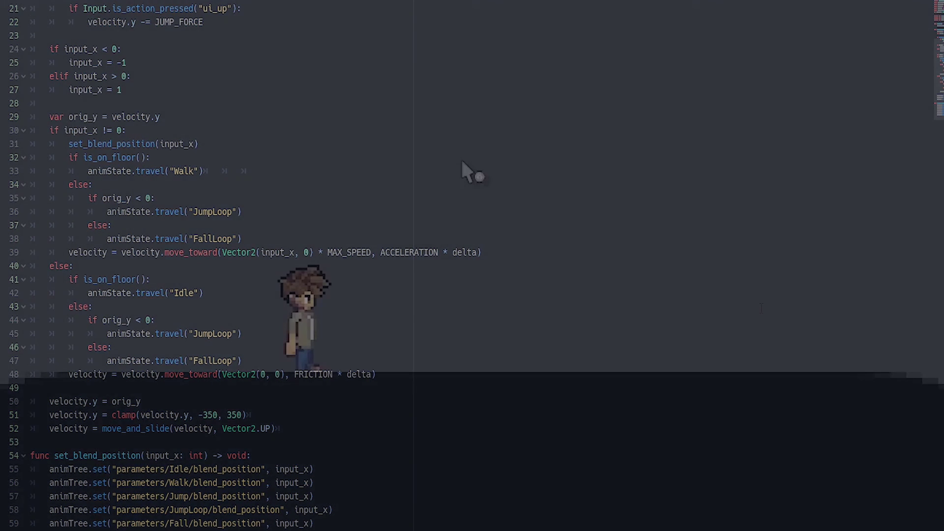
- Run the character right and make it jump so the jump animation plays
key("Right")
key("Up")
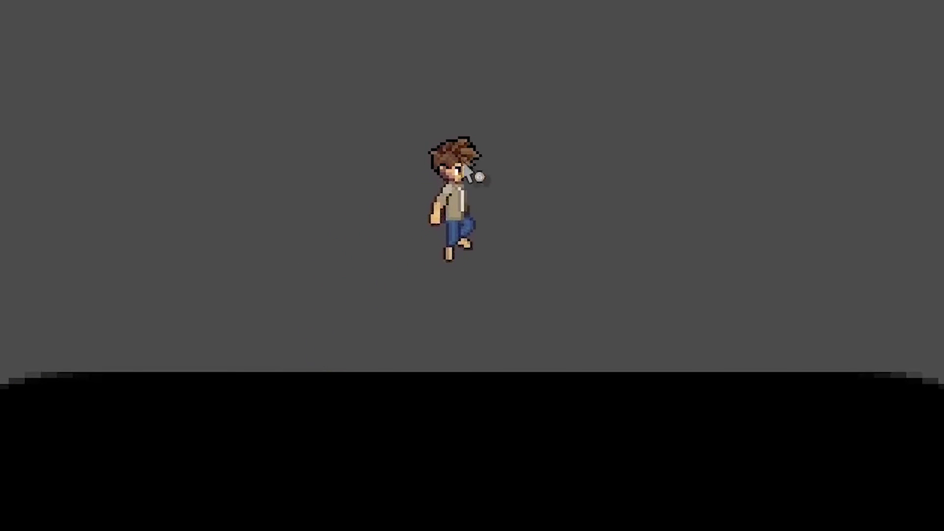